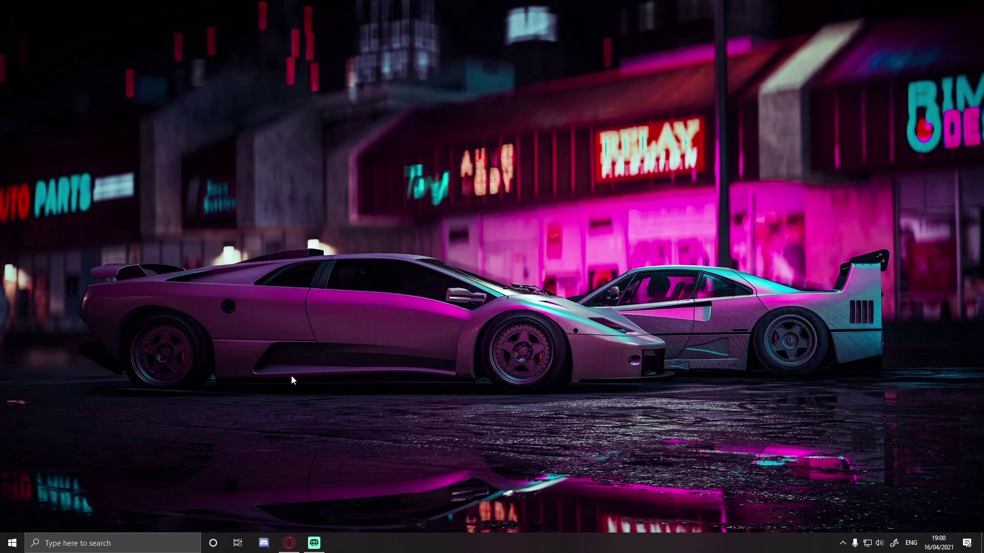
Step: Bring Opera back maximized on the Ultimate Backup post, briefly opening and closing Easy setup
{"action": "left_click", "coordinate": [289, 543]}
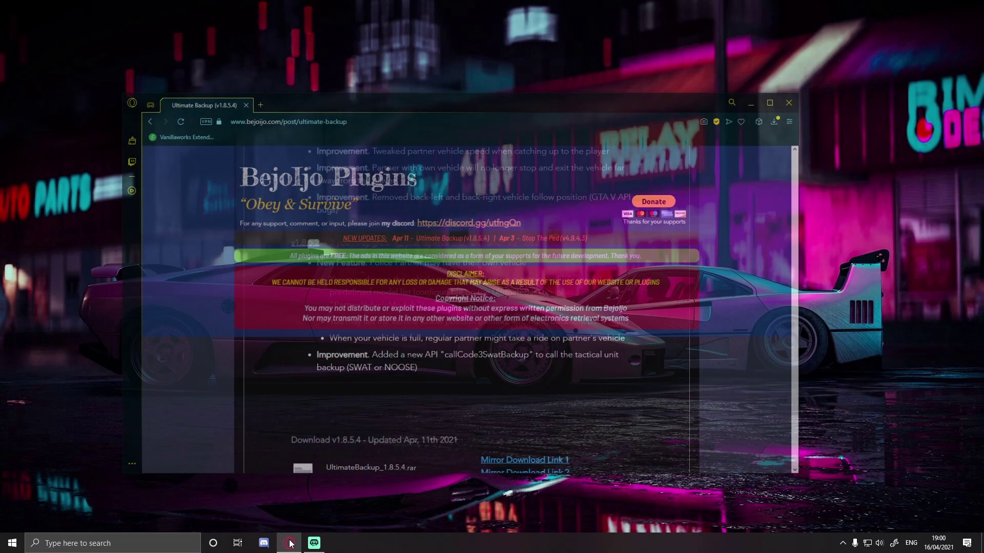
{"action": "left_click", "coordinate": [801, 45]}
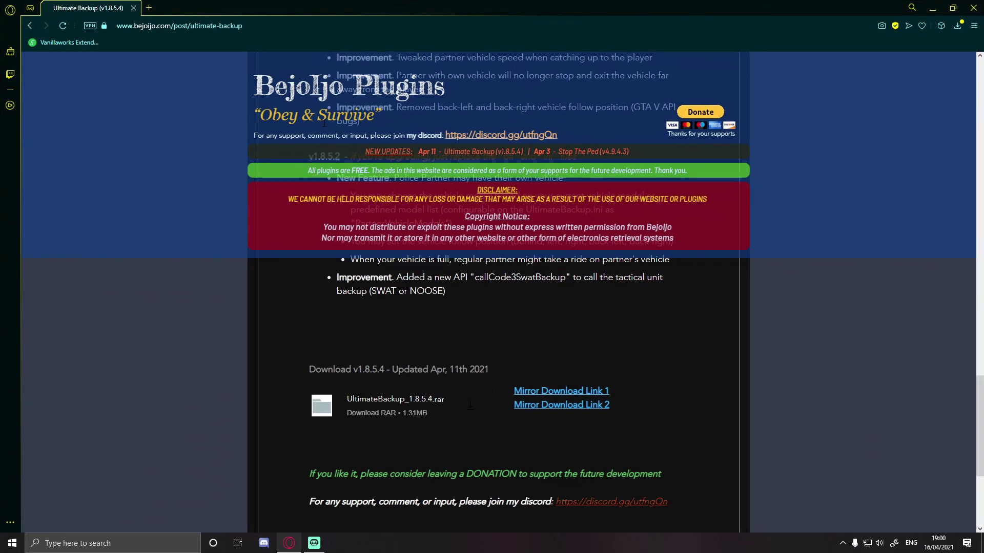
{"action": "scroll", "coordinate": [499, 307], "scroll_direction": "up", "scroll_amount": 2}
{"action": "scroll", "coordinate": [500, 307], "scroll_direction": "up", "scroll_amount": 4}
{"action": "scroll", "coordinate": [612, 453], "scroll_direction": "up", "scroll_amount": 5}
{"action": "scroll", "coordinate": [441, 254], "scroll_direction": "up", "scroll_amount": 2}
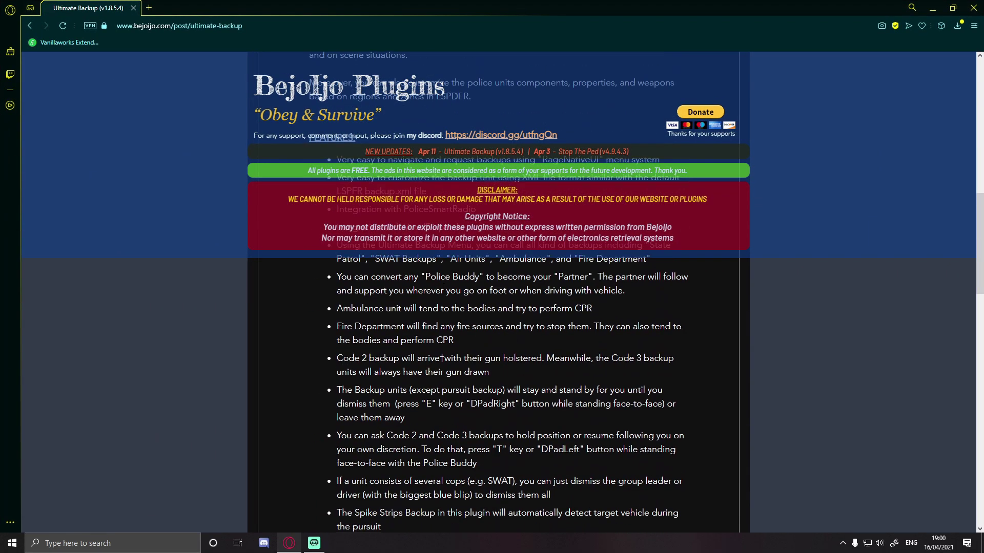
{"action": "scroll", "coordinate": [440, 261], "scroll_direction": "up", "scroll_amount": 3}
{"action": "scroll", "coordinate": [443, 273], "scroll_direction": "up", "scroll_amount": 5}
{"action": "scroll", "coordinate": [444, 285], "scroll_direction": "up", "scroll_amount": 3}
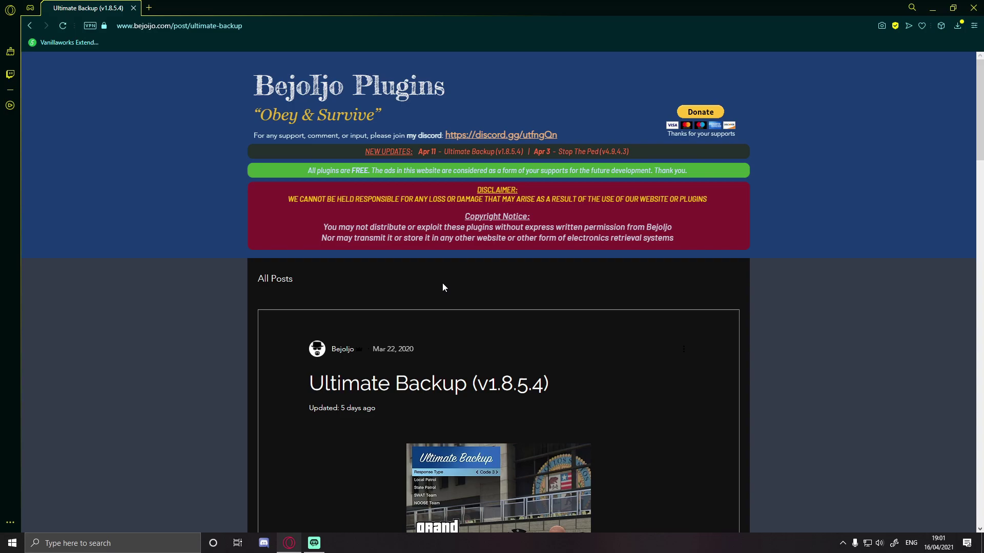
{"action": "left_click", "coordinate": [974, 28]}
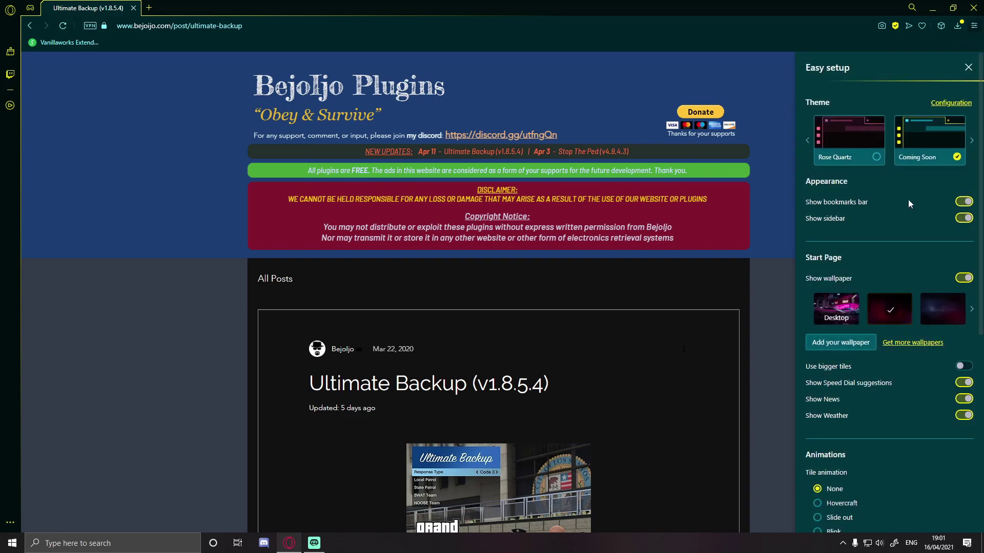
{"action": "scroll", "coordinate": [908, 230], "scroll_direction": "down", "scroll_amount": 5}
{"action": "left_click", "coordinate": [722, 357]}
{"action": "scroll", "coordinate": [688, 326], "scroll_direction": "down", "scroll_amount": 10}
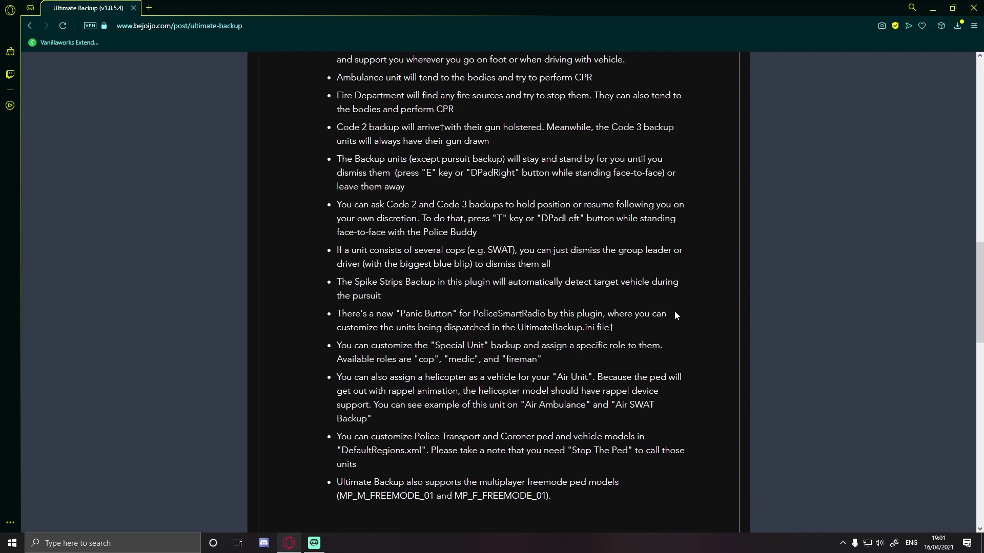
{"action": "scroll", "coordinate": [646, 307], "scroll_direction": "down", "scroll_amount": 5}
{"action": "scroll", "coordinate": [569, 290], "scroll_direction": "down", "scroll_amount": 5}
{"action": "scroll", "coordinate": [607, 266], "scroll_direction": "up", "scroll_amount": 3}
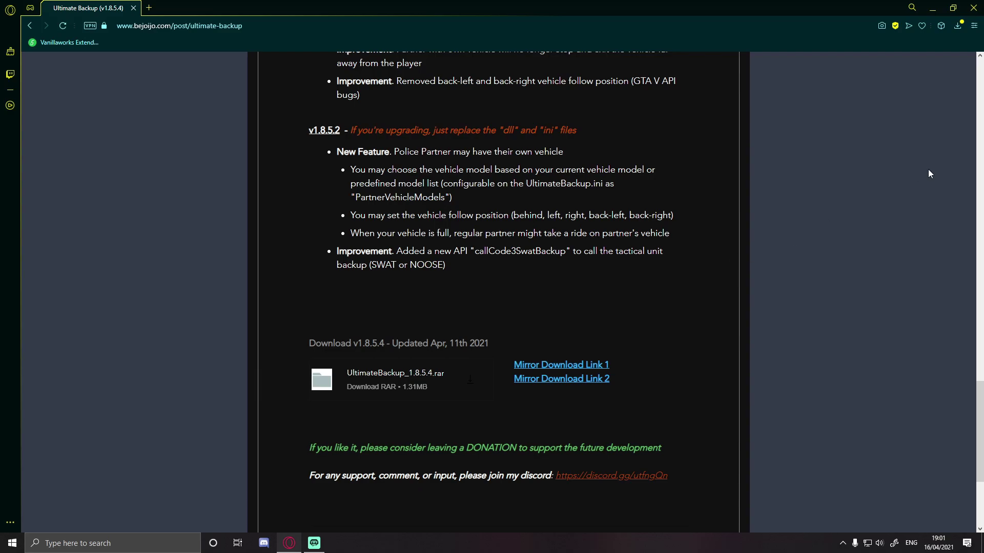
Step: Download UltimateBackup_1.8.5.4.rar and open the finished file from Opera's download popup
{"action": "left_click", "coordinate": [449, 382]}
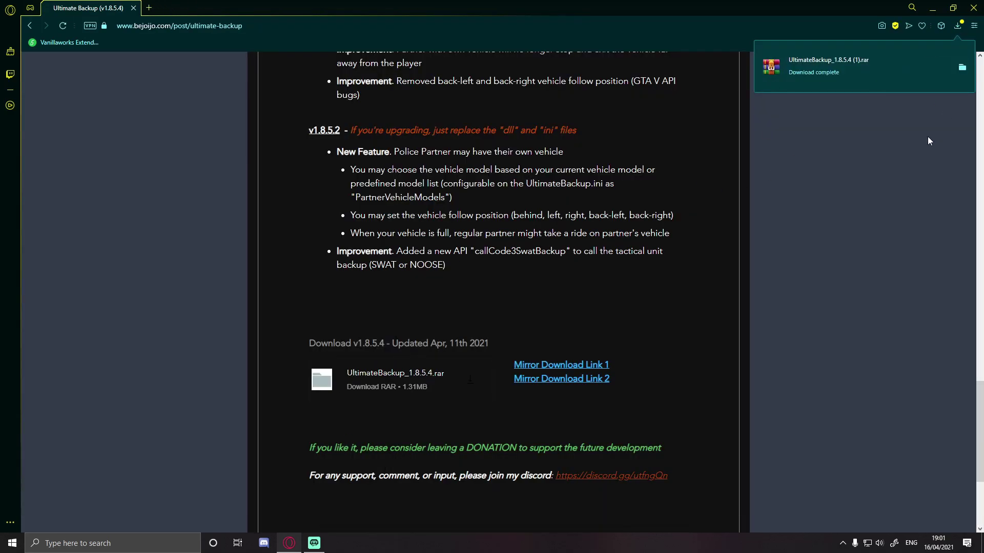
{"action": "scroll", "coordinate": [715, 294], "scroll_direction": "down", "scroll_amount": 2}
{"action": "scroll", "coordinate": [714, 294], "scroll_direction": "up", "scroll_amount": 1}
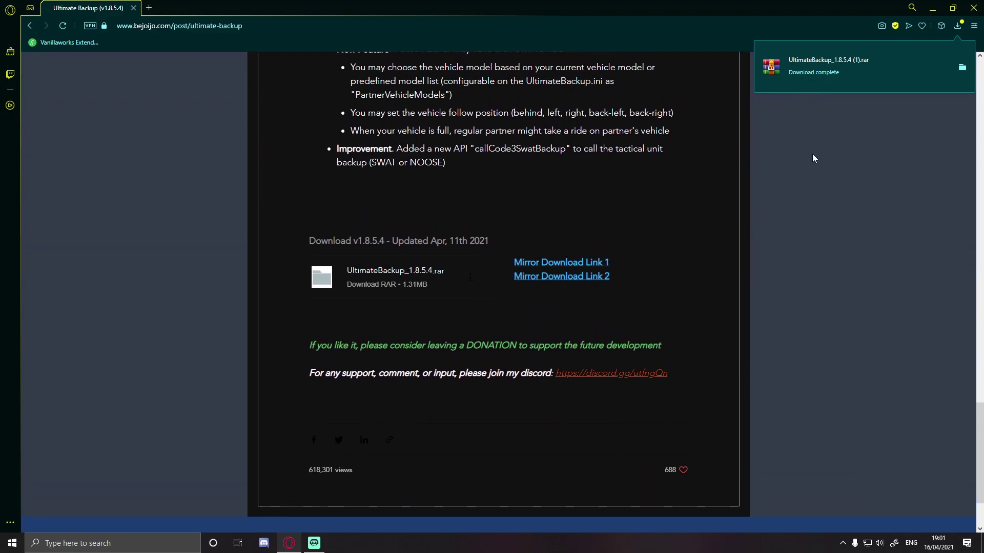
{"action": "left_click", "coordinate": [829, 62]}
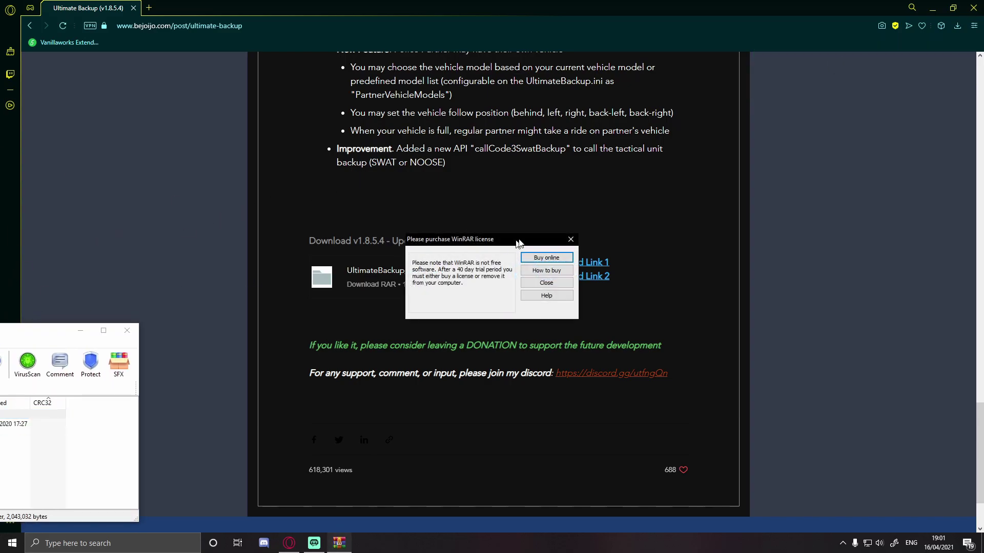
Step: Dismiss WinRAR's license reminder, enter the UltimateBackup folder, and close Opera
{"action": "left_click", "coordinate": [568, 240]}
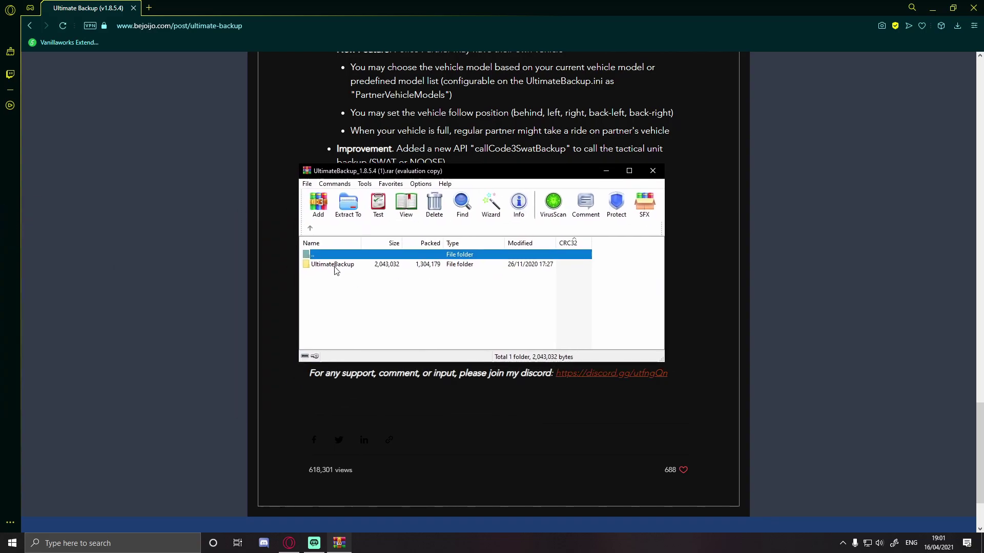
{"action": "left_click", "coordinate": [336, 265]}
{"action": "double_click", "coordinate": [335, 270]}
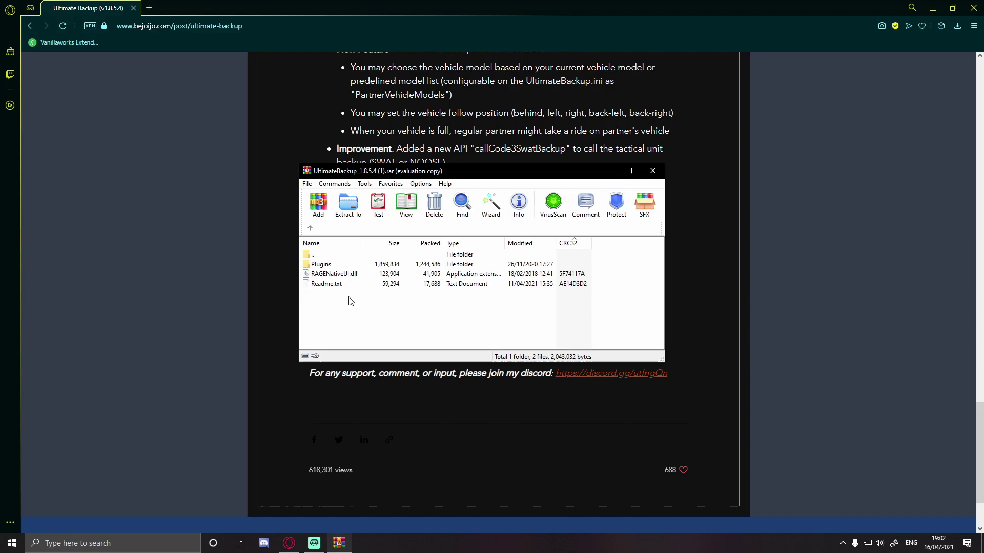
{"action": "left_click", "coordinate": [973, 8]}
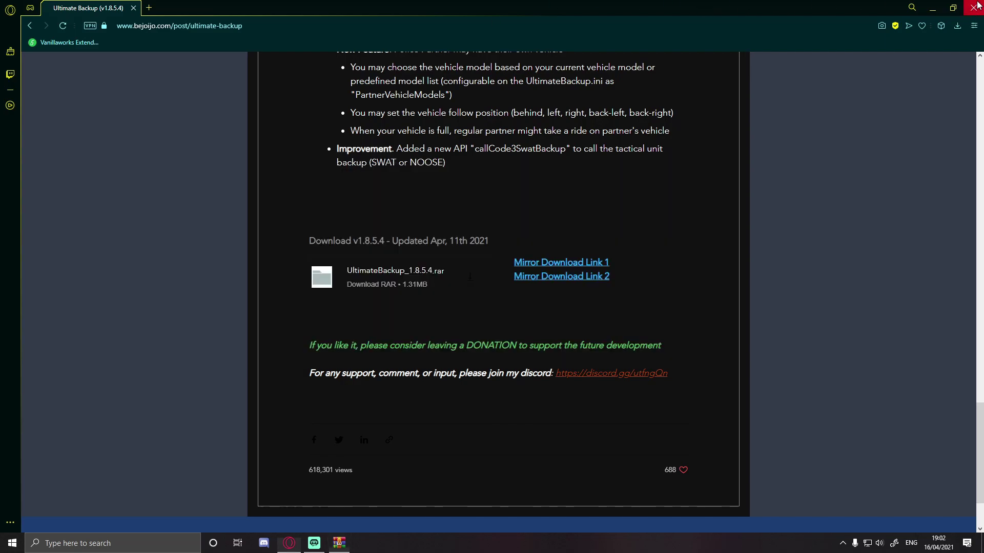
Step: Launch File Explorer and open Program Files (x86) on the tank (C:) drive
{"action": "left_click", "coordinate": [158, 543]}
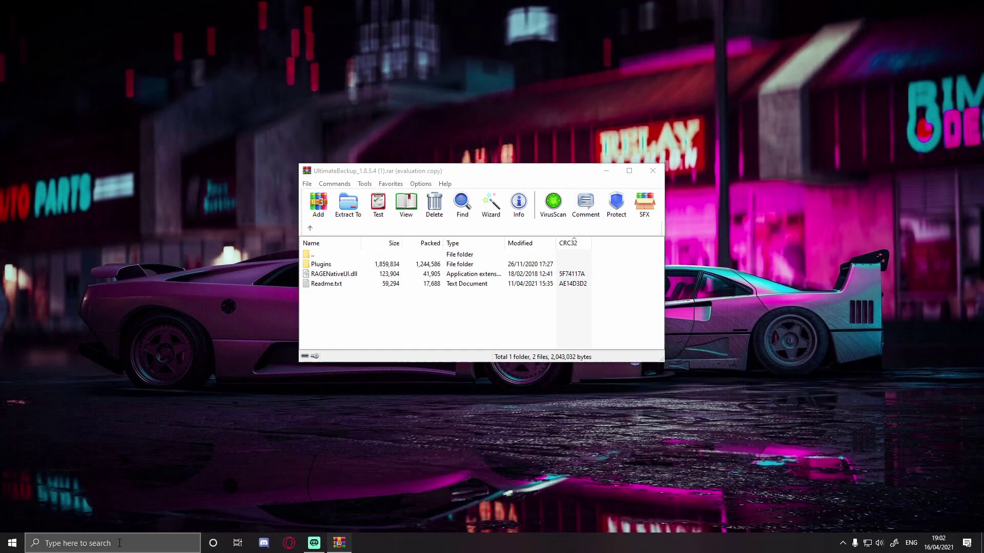
{"action": "left_click", "coordinate": [67, 71]}
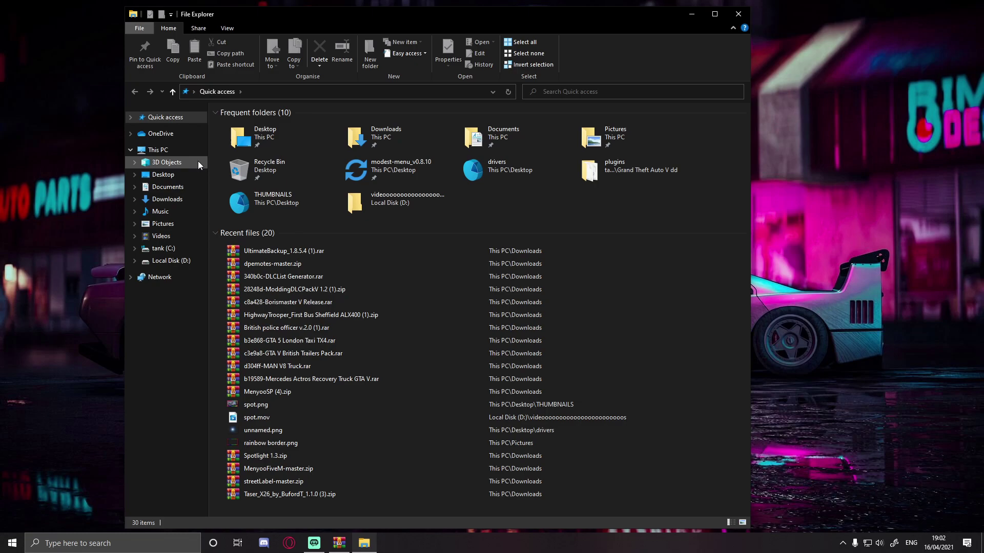
{"action": "left_click", "coordinate": [168, 253]}
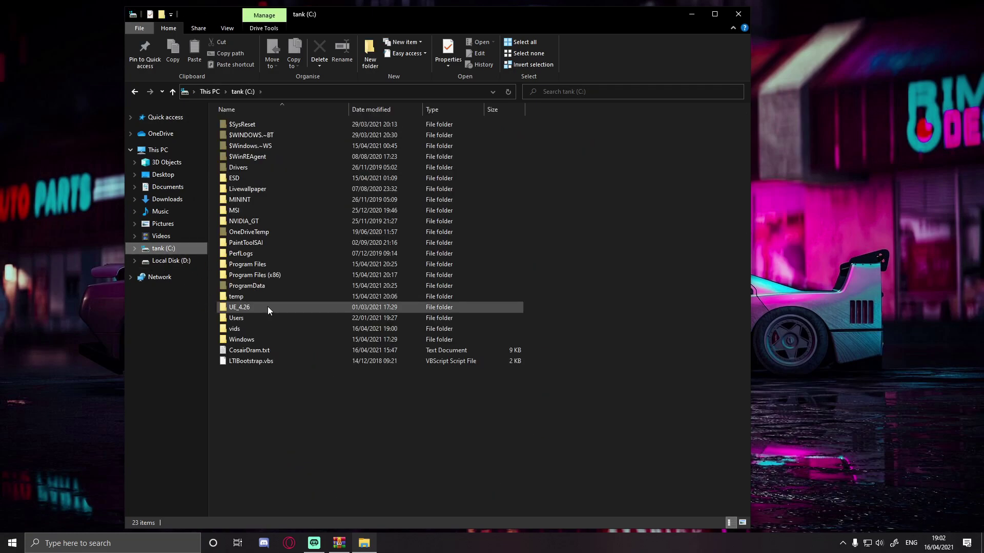
{"action": "left_click", "coordinate": [255, 277]}
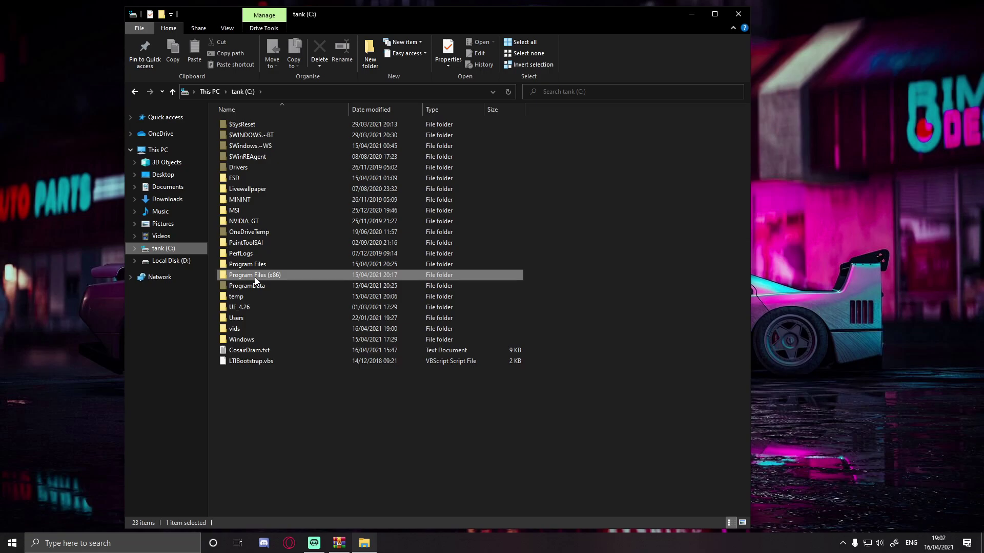
{"action": "double_click", "coordinate": [254, 277]}
Step: Go through Steam, steamapps and common into the Grand Theft Auto V dd folder
{"action": "double_click", "coordinate": [252, 347]}
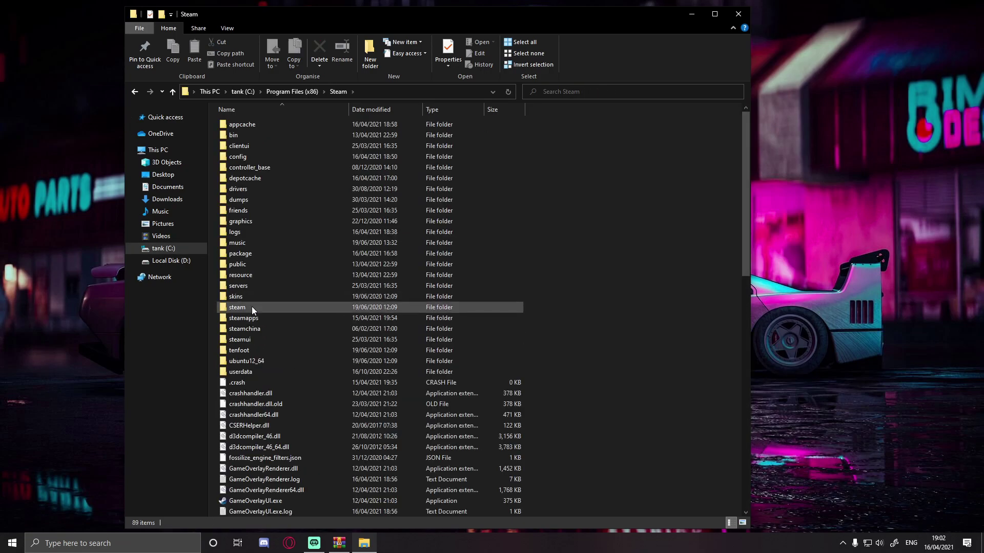
{"action": "double_click", "coordinate": [251, 320]}
{"action": "double_click", "coordinate": [249, 289]}
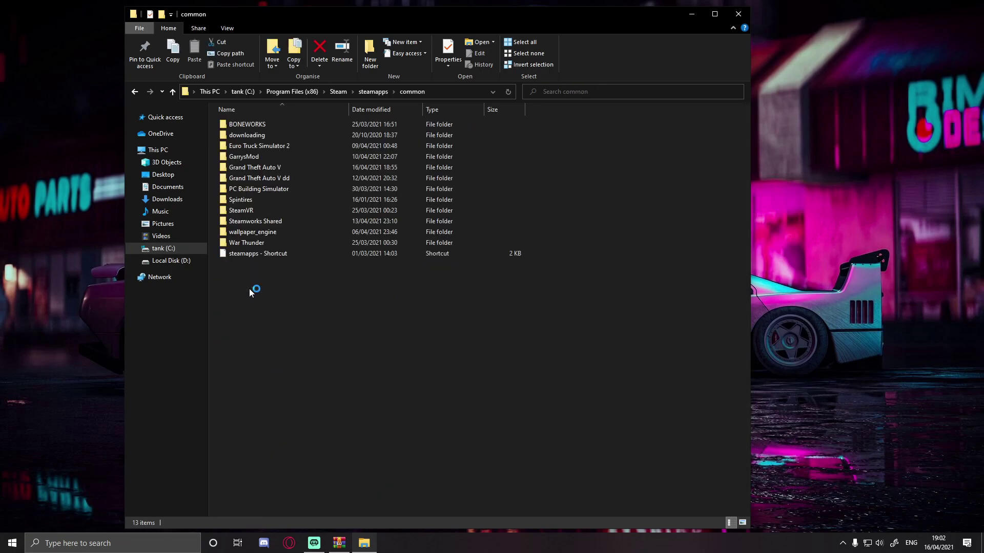
{"action": "left_click_drag", "start_coordinate": [342, 398], "coordinate": [283, 123]}
{"action": "left_click", "coordinate": [283, 302]}
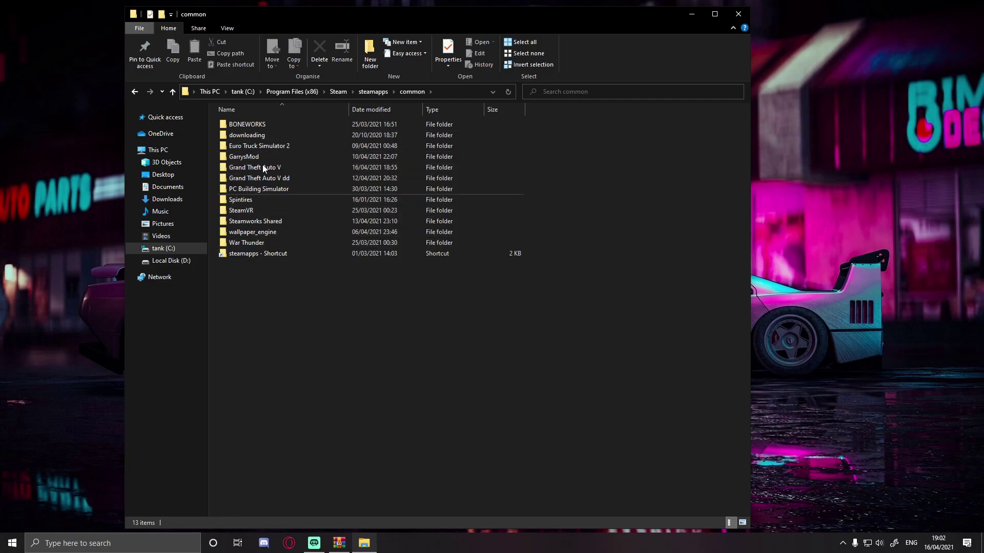
{"action": "double_click", "coordinate": [259, 177]}
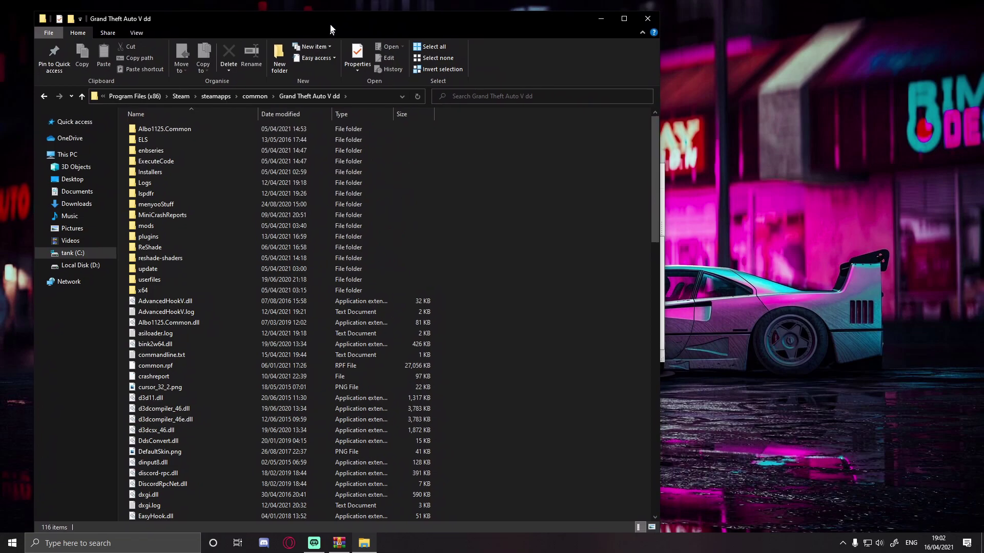
Step: Arrange File Explorer on the left and the WinRAR archive window on the right
{"action": "left_click_drag", "start_coordinate": [421, 26], "coordinate": [332, 20]}
{"action": "left_click", "coordinate": [339, 543]}
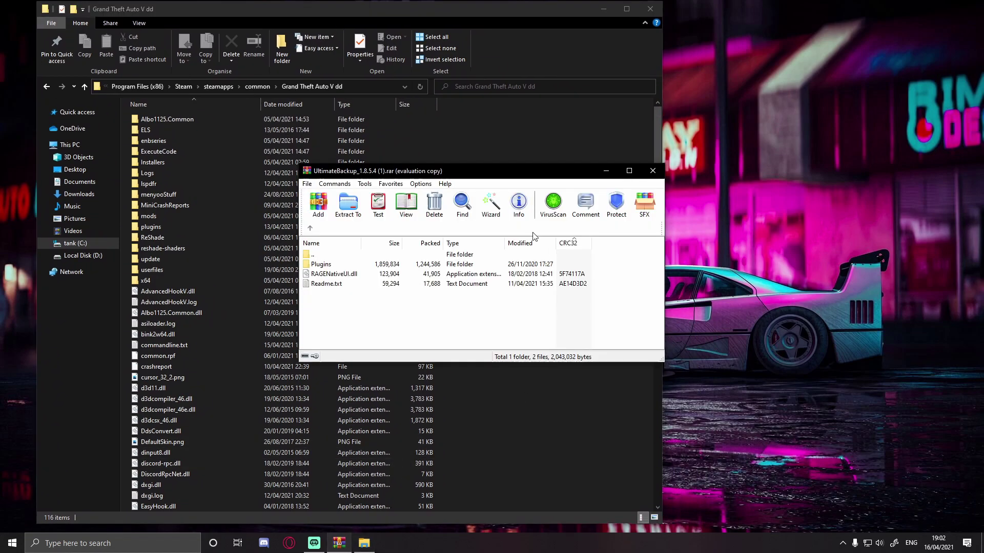
{"action": "left_click_drag", "start_coordinate": [414, 179], "coordinate": [567, 185]}
{"action": "mouse_move", "coordinate": [487, 142]}
{"action": "left_mouse_down"}
{"action": "mouse_move", "coordinate": [522, 374]}
{"action": "mouse_move", "coordinate": [571, 205]}
{"action": "mouse_move", "coordinate": [617, 411]}
{"action": "mouse_move", "coordinate": [362, 176]}
{"action": "left_mouse_up"}
{"action": "scroll", "coordinate": [419, 143], "scroll_direction": "up", "scroll_amount": 4}
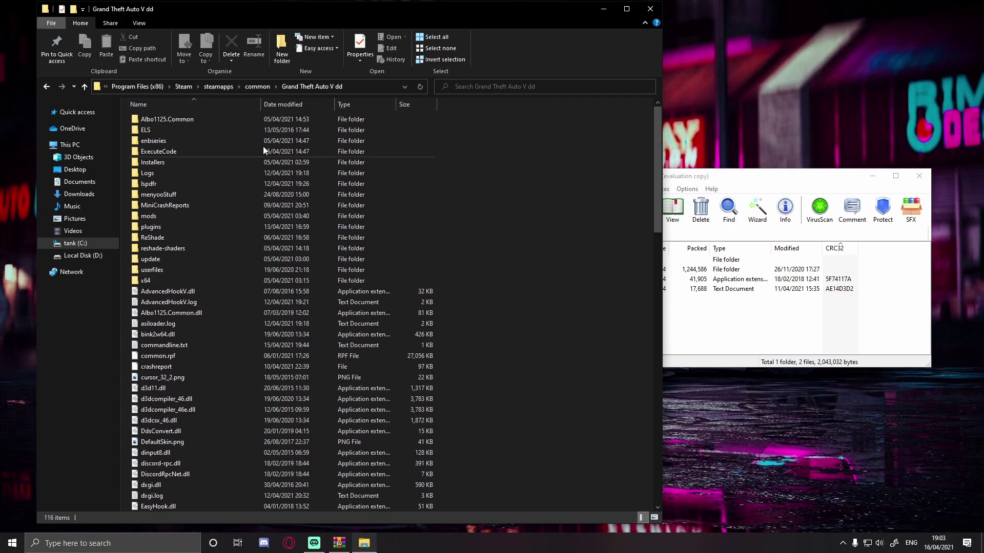
Step: Drag Plugins and RAGENativeUI.dll into Grand Theft Auto V dd, replacing the existing files
{"action": "left_click", "coordinate": [680, 316]}
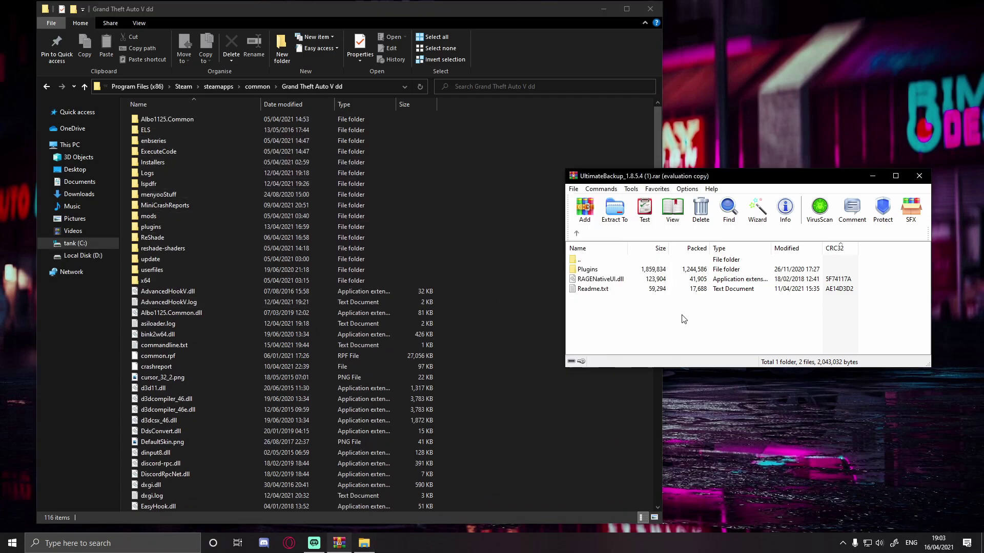
{"action": "left_click_drag", "start_coordinate": [869, 286], "coordinate": [860, 268]}
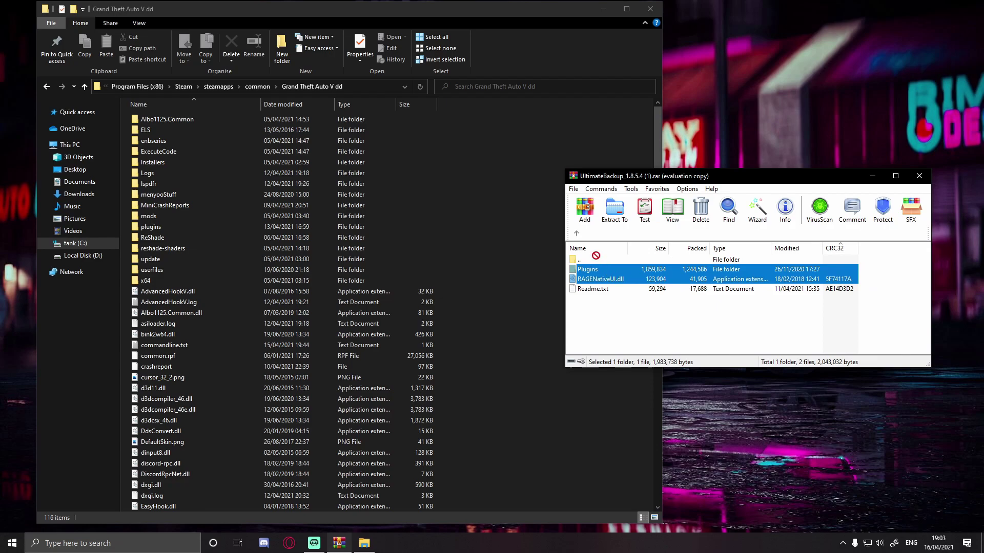
{"action": "left_click_drag", "start_coordinate": [588, 270], "coordinate": [513, 310]}
{"action": "left_click_drag", "start_coordinate": [512, 322], "coordinate": [513, 322]}
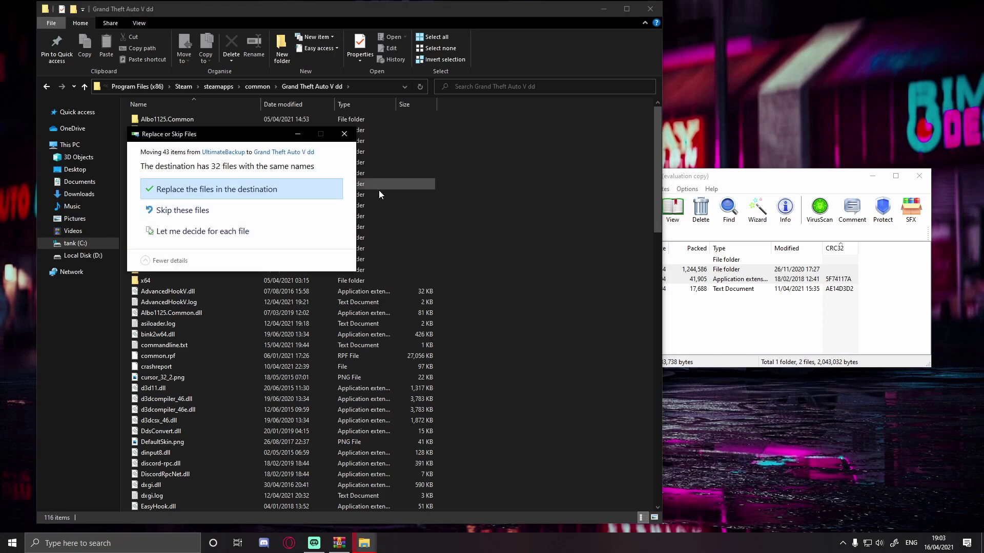
{"action": "left_click", "coordinate": [283, 183]}
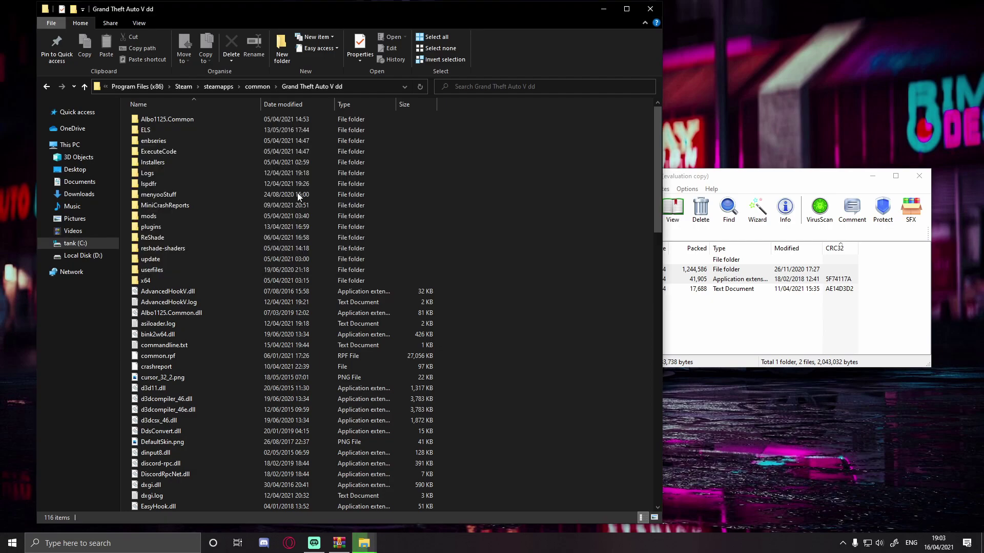
Step: Close WinRAR and open the game's plugins > LSPDFR folder
{"action": "left_click", "coordinate": [773, 350]}
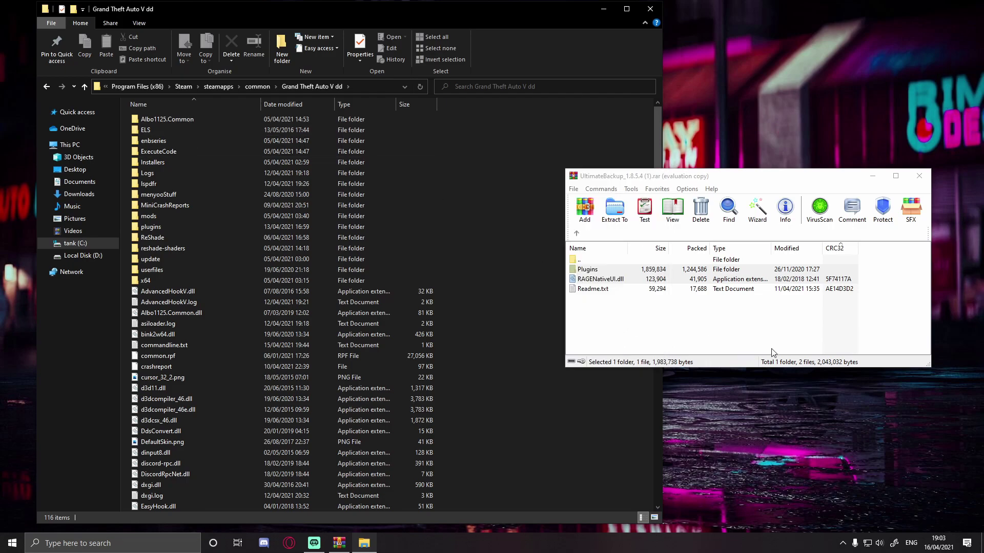
{"action": "left_click", "coordinate": [918, 176]}
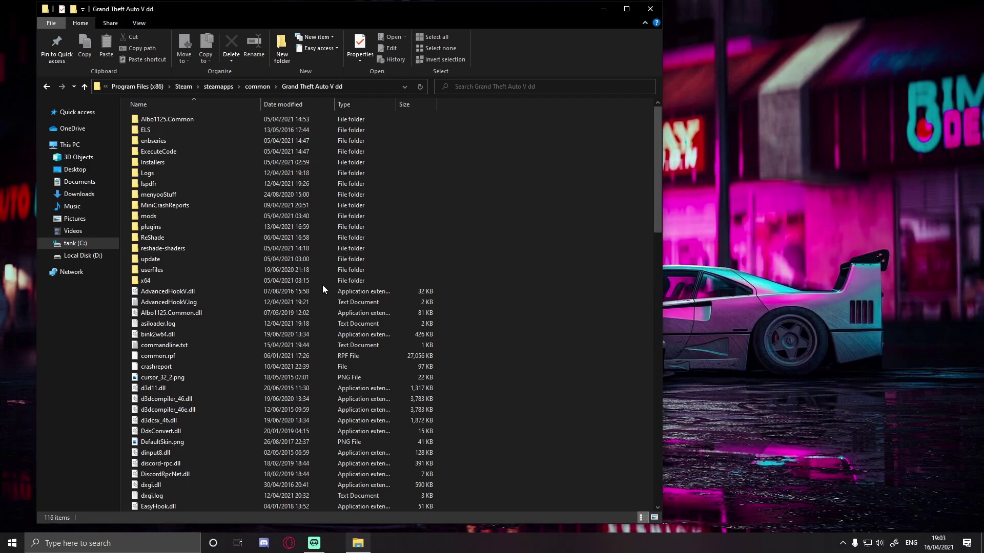
{"action": "double_click", "coordinate": [188, 225]}
{"action": "double_click", "coordinate": [161, 131]}
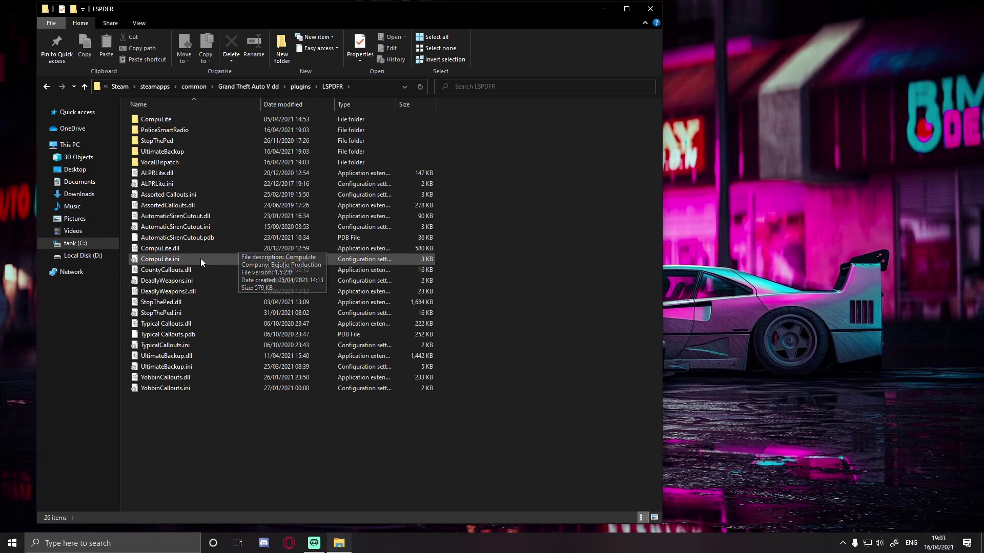
Step: Open UltimateBackup.ini in Notepad++ via its Edit with Notepad++ context command
{"action": "left_click", "coordinate": [165, 367]}
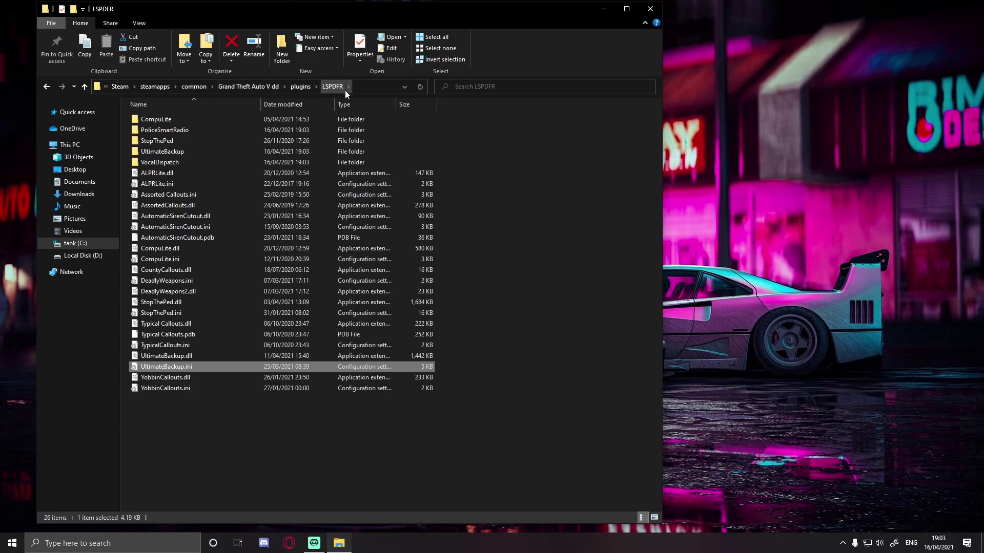
{"action": "right_click", "coordinate": [169, 370]}
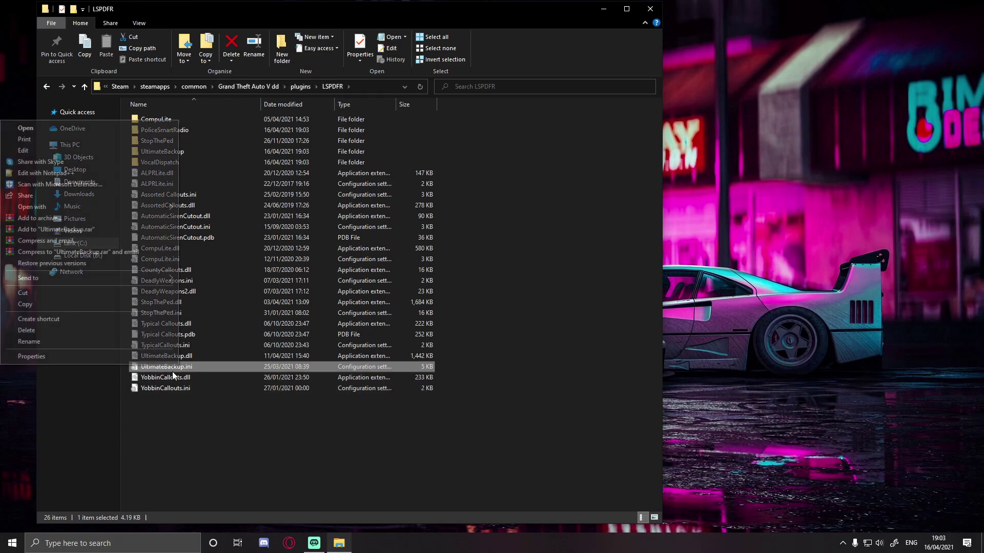
{"action": "left_click", "coordinate": [61, 173]}
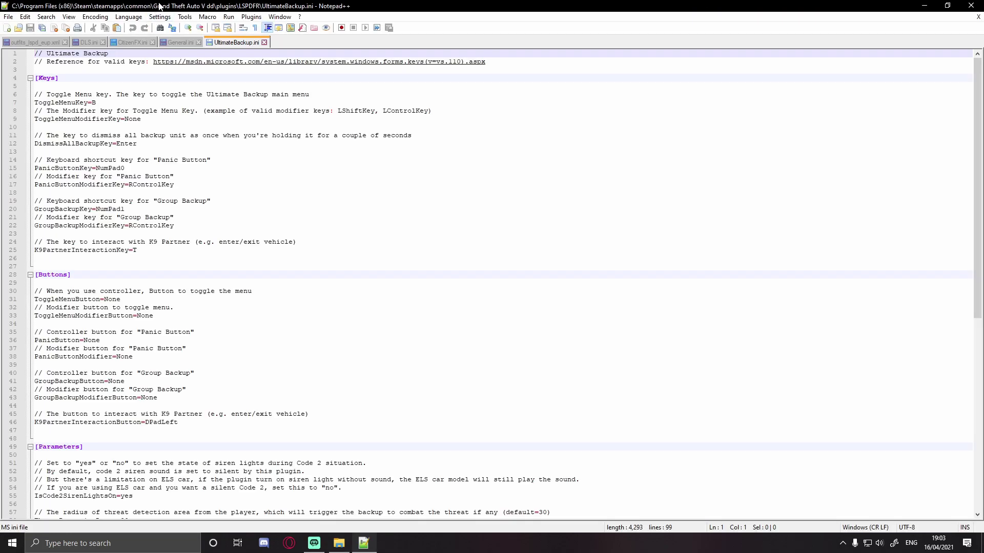
Step: Restore the Notepad++ window beside the LSPDFR folder and place the cursor on ToggleMenuKey=B
{"action": "left_click_drag", "start_coordinate": [162, 6], "coordinate": [359, 34]}
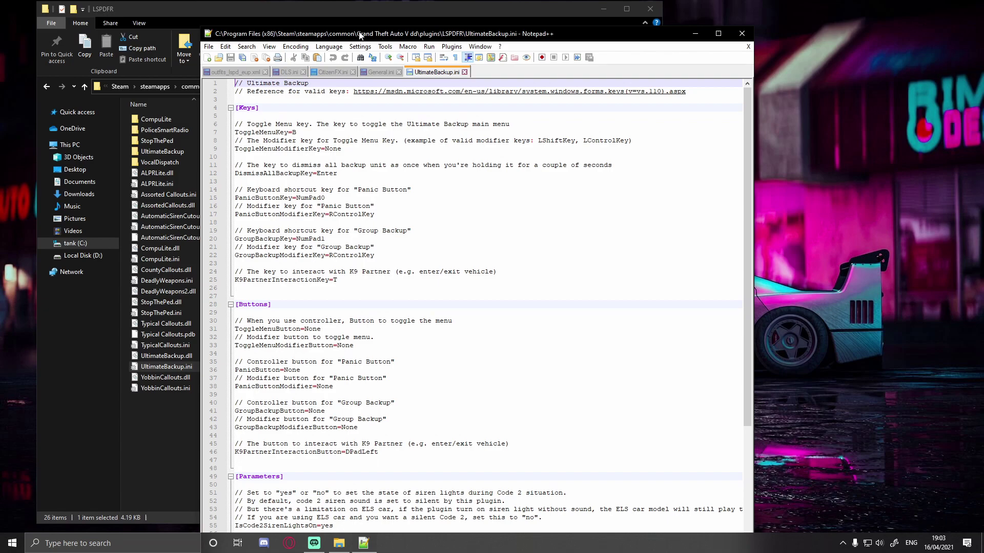
{"action": "left_click", "coordinate": [314, 133]}
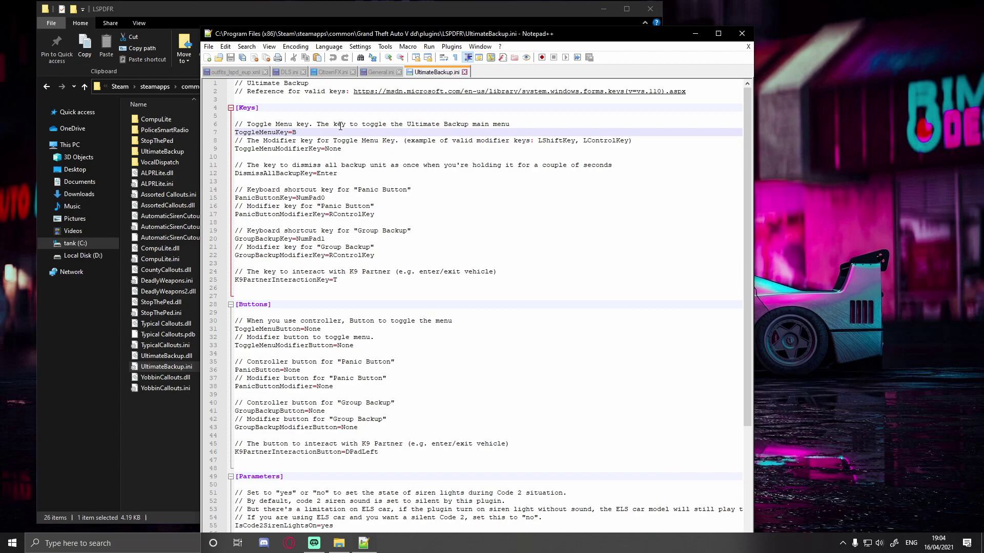
{"action": "left_click", "coordinate": [355, 172]}
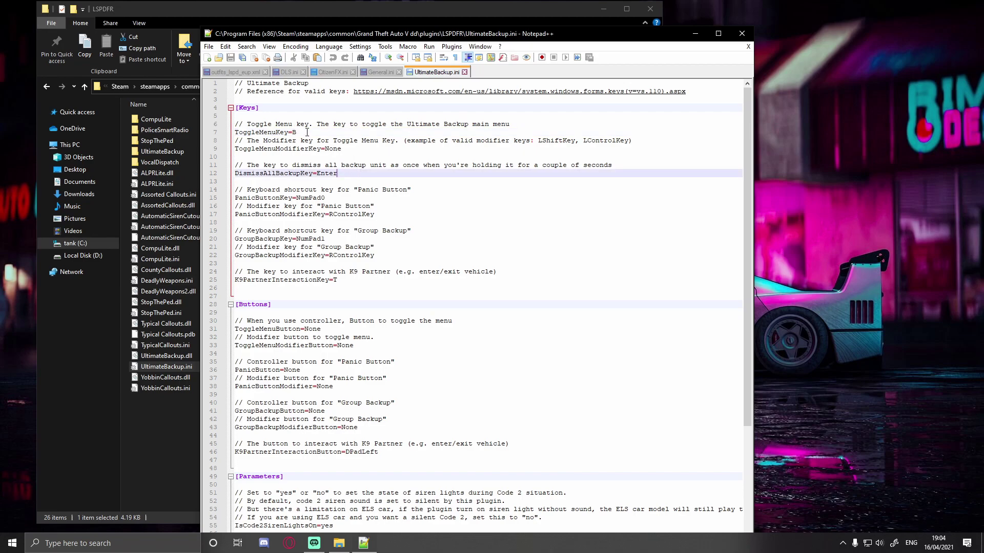
{"action": "left_click", "coordinate": [307, 132]}
{"action": "left_click", "coordinate": [351, 173]}
{"action": "left_click", "coordinate": [300, 133]}
{"action": "key", "text": "BackSpace"}
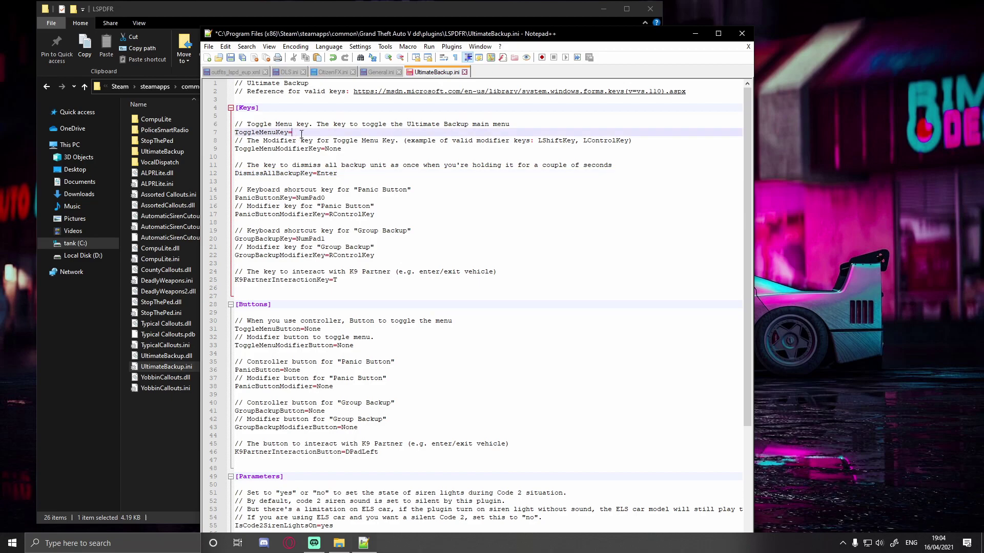
{"action": "type", "text": "H"}
{"action": "key", "text": "BackSpace"}
{"action": "type", "text": "B"}
{"action": "left_click", "coordinate": [486, 204]}
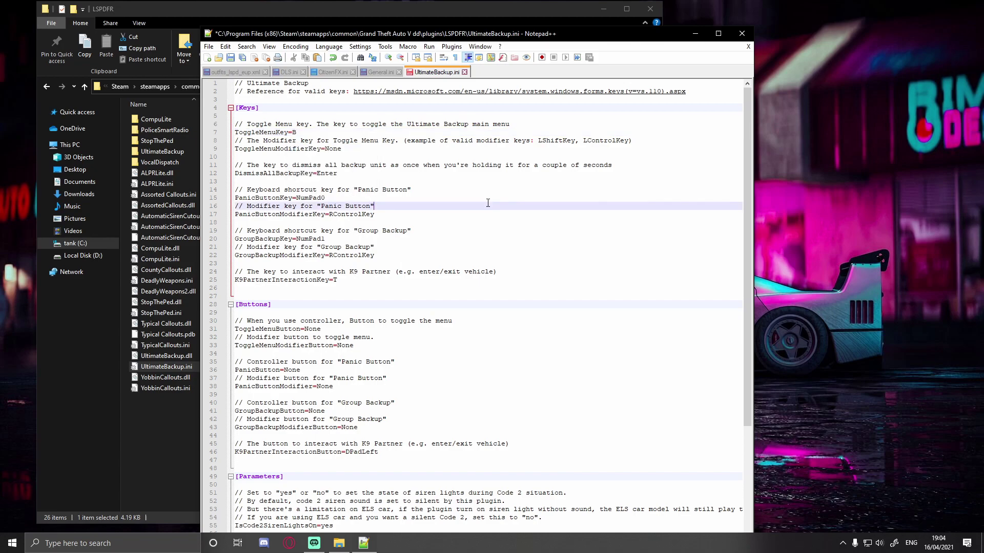
{"action": "left_click", "coordinate": [337, 199]}
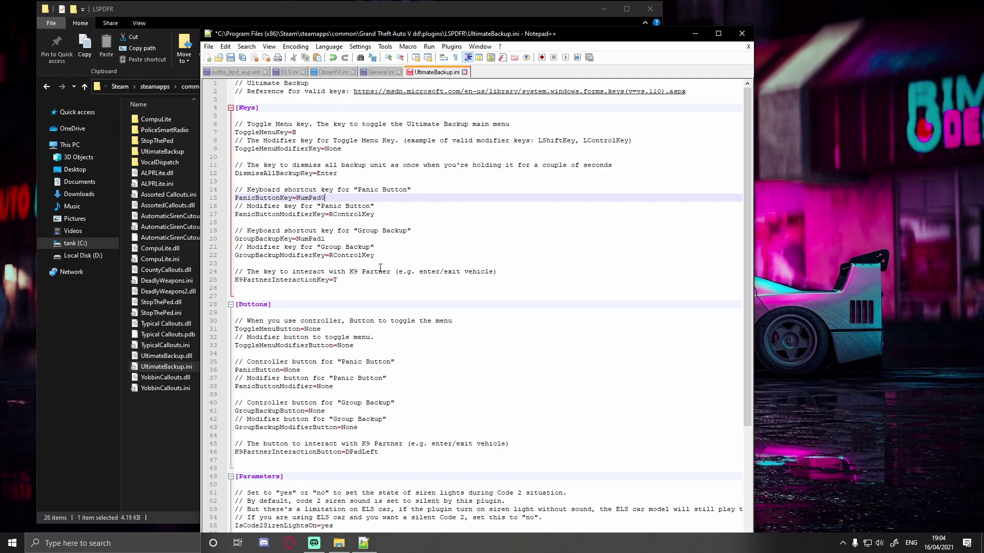
{"action": "scroll", "coordinate": [379, 268], "scroll_direction": "down", "scroll_amount": 1}
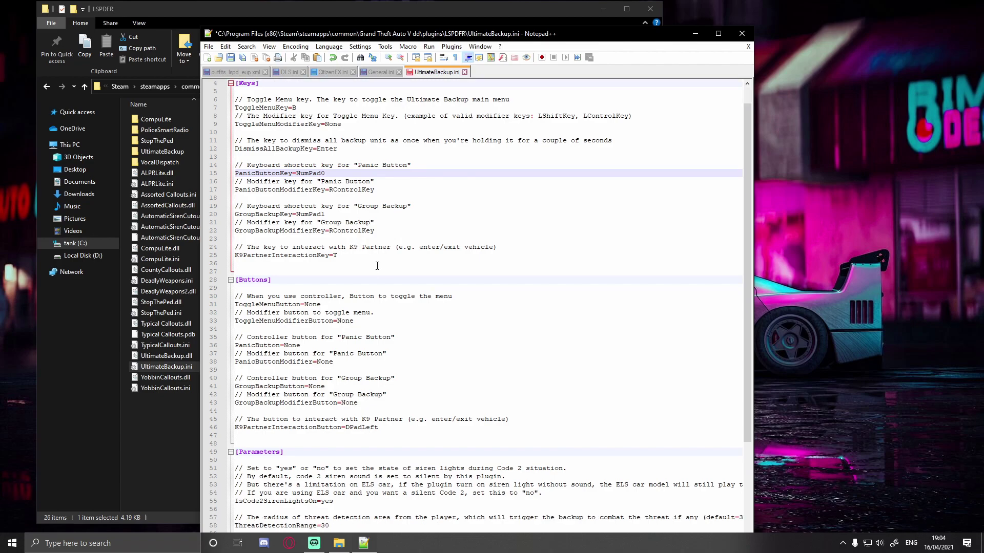
{"action": "scroll", "coordinate": [377, 266], "scroll_direction": "down", "scroll_amount": 1}
{"action": "scroll", "coordinate": [262, 268], "scroll_direction": "down", "scroll_amount": 6}
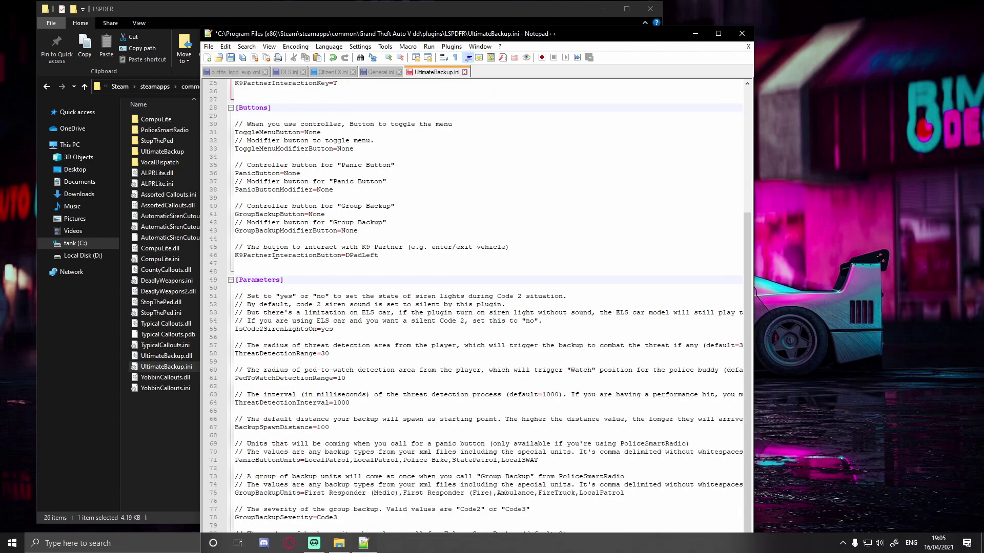
{"action": "scroll", "coordinate": [342, 308], "scroll_direction": "down", "scroll_amount": 3}
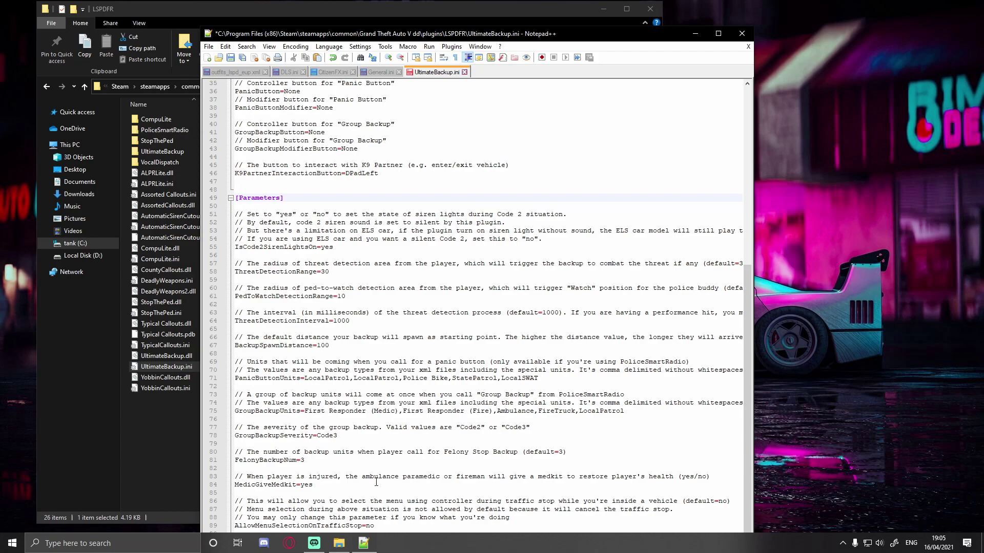
Step: Scroll through the [Parameters] section down to the MedicGiveMedkit=yes line
{"action": "left_click", "coordinate": [342, 484]}
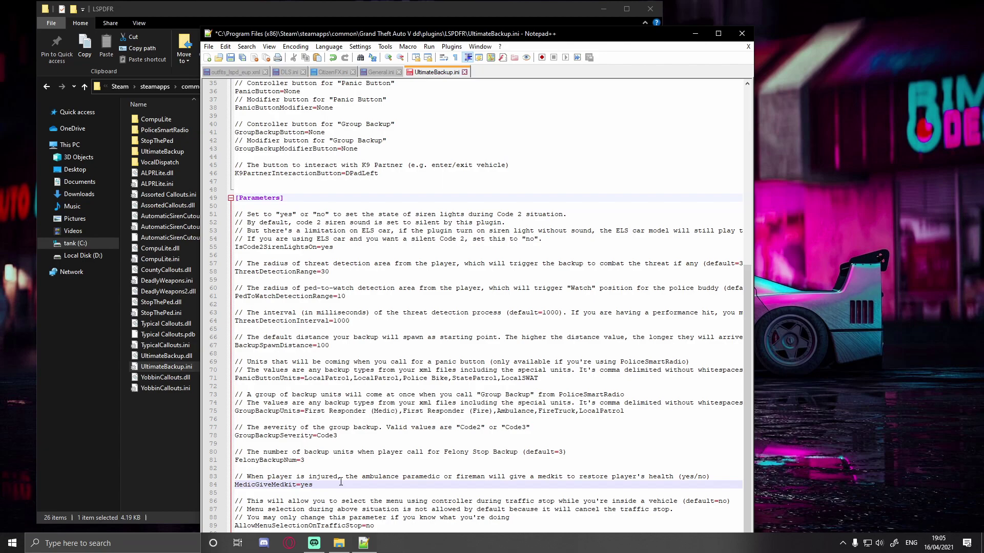
Step: Close Notepad++, then open, browse and close the in-game Interaction Menu with M
{"action": "left_click", "coordinate": [743, 33]}
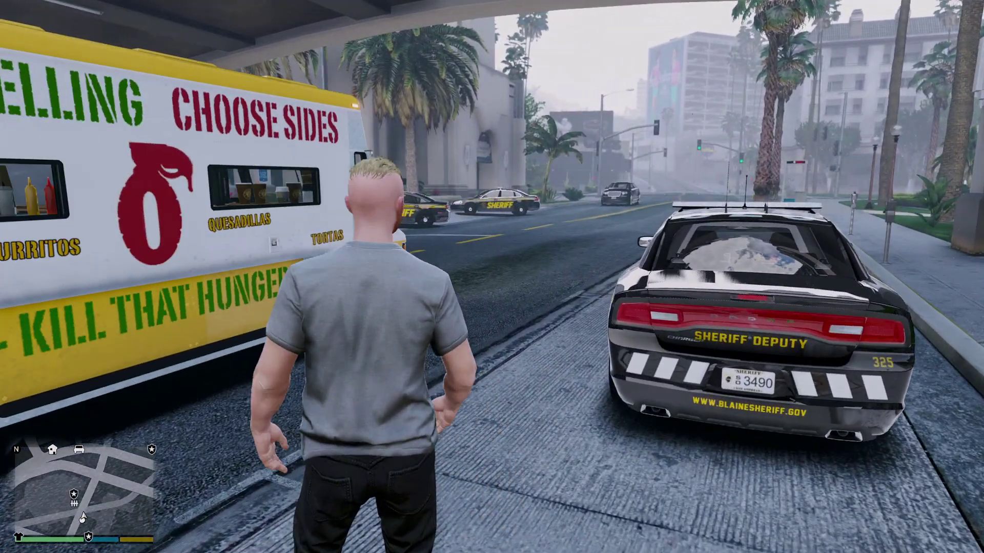
{"action": "key", "text": "m"}
{"action": "key", "text": "Down"}
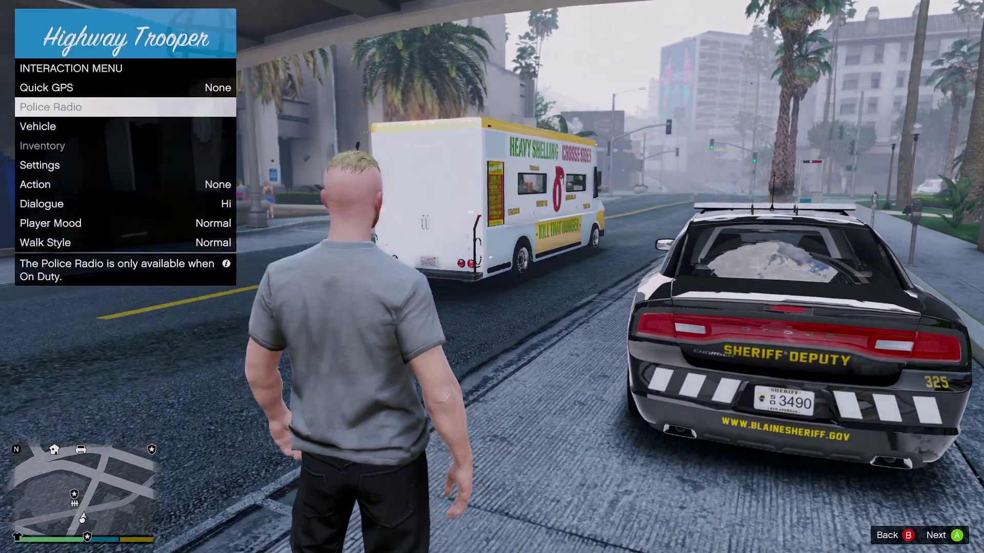
{"action": "key", "text": "m"}
Step: Run ForceDuty in the F4 RAGE console to go on duty, then press B for Ultimate Backup
{"action": "key", "text": "F4"}
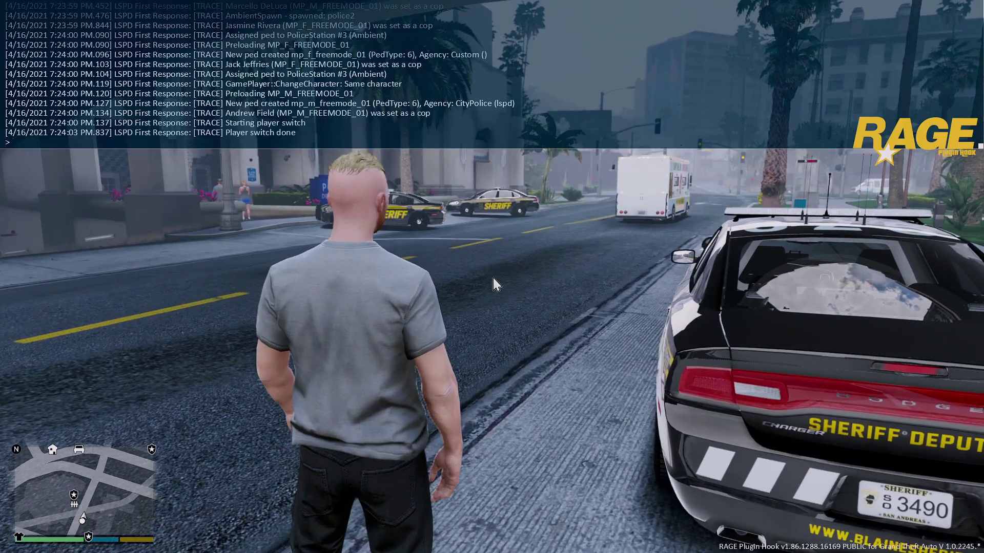
{"action": "type", "text": "for"}
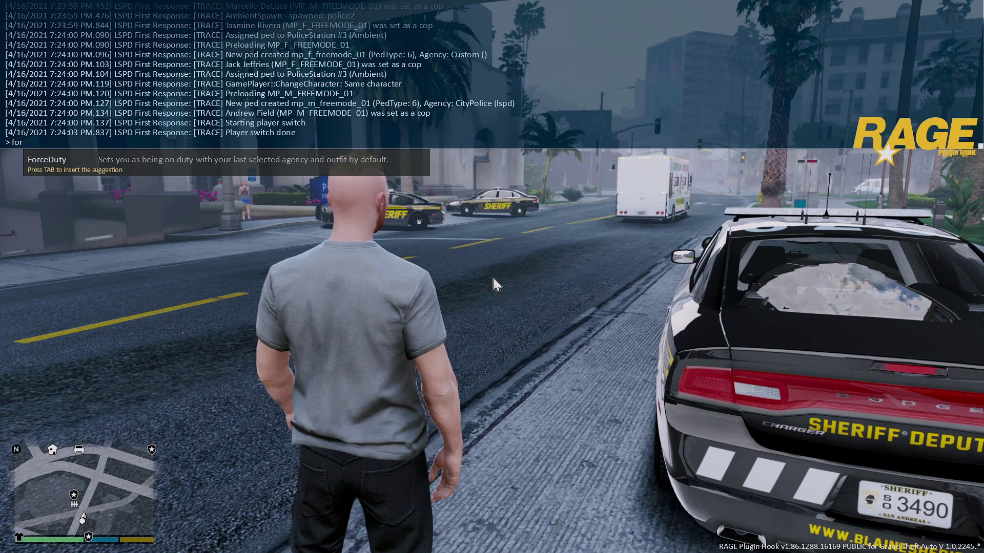
{"action": "key", "text": "Tab"}
{"action": "key", "text": "Return"}
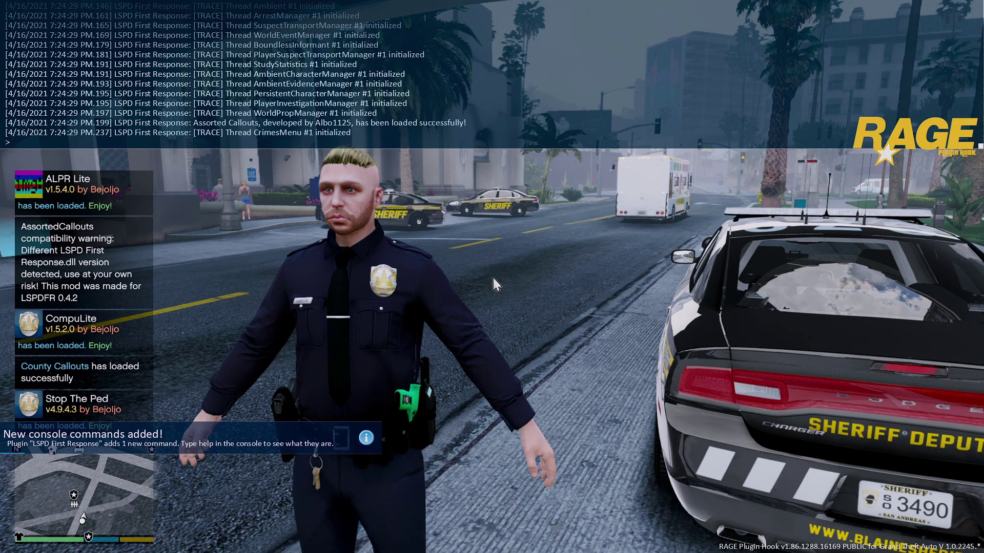
{"action": "key", "text": "F4"}
{"action": "key", "text": "Escape"}
{"action": "key", "text": "Escape"}
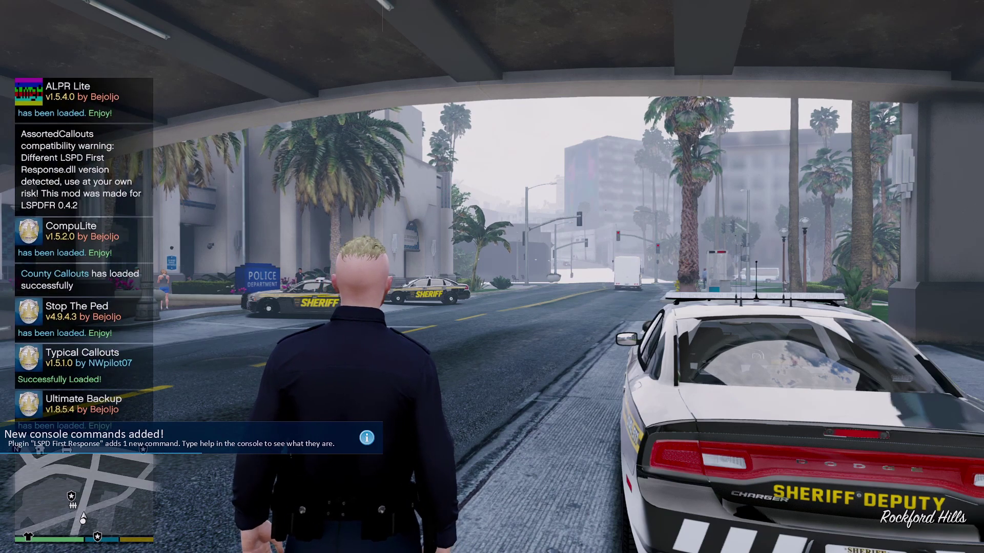
{"action": "key", "text": "b"}
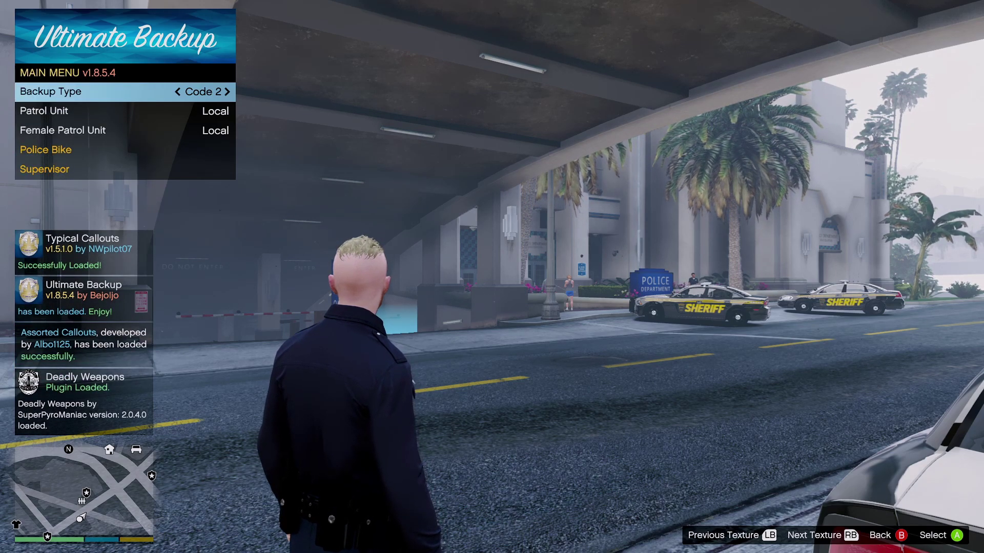
Step: Cycle Backup Type through Code 3, Partner and K9 Partner, leaving patrol unit on Local
{"action": "key", "text": "Right"}
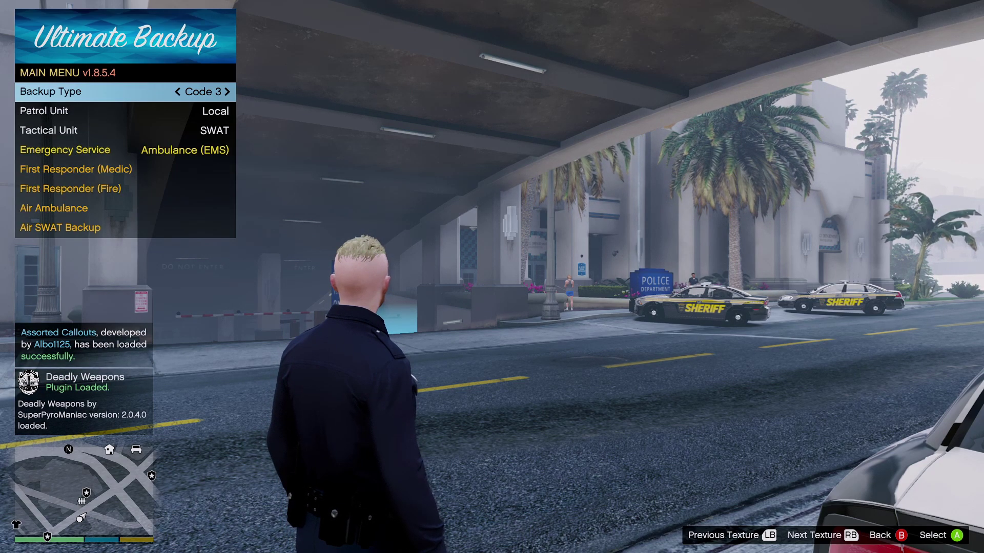
{"action": "key", "text": "Right"}
{"action": "key", "text": "Right"}
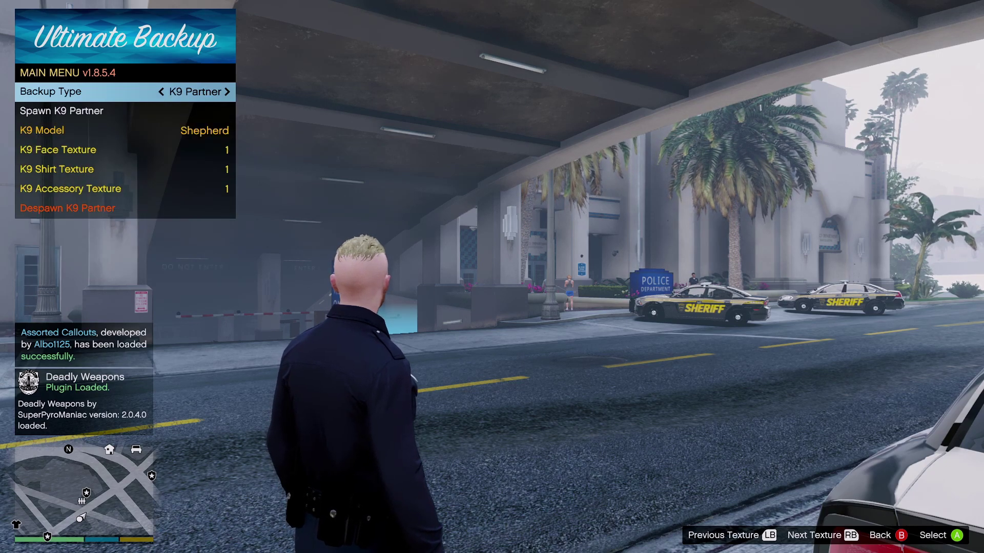
{"action": "key", "text": "Right"}
{"action": "key", "text": "Right"}
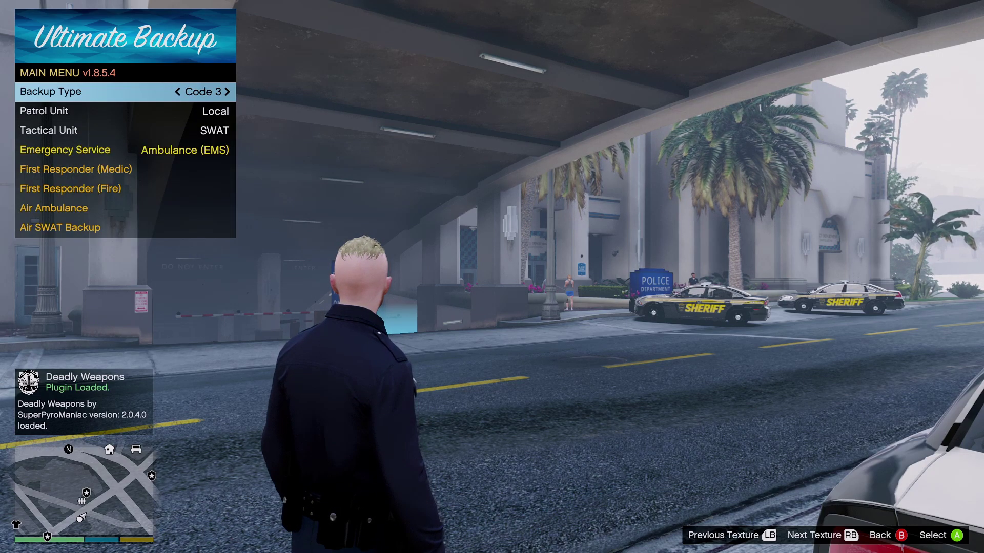
{"action": "key", "text": "Down"}
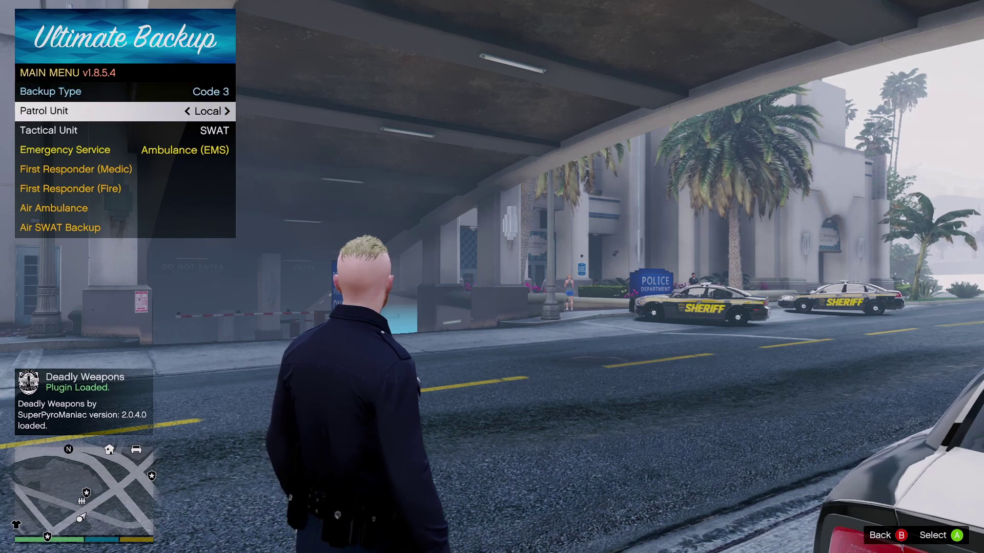
{"action": "key", "text": "Right"}
{"action": "key", "text": "Left"}
Step: Switch Backup Type to Partner with a FemaleLocalPatrol cop, then to K9 Partner
{"action": "key", "text": "Up"}
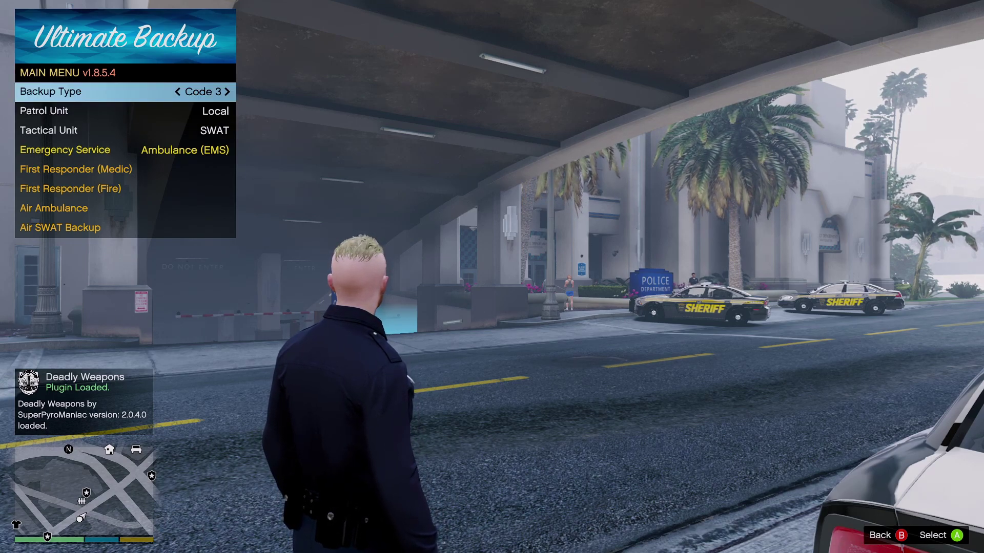
{"action": "key", "text": "Right"}
{"action": "key", "text": "Right"}
{"action": "key", "text": "Up"}
{"action": "key", "text": "Down"}
Step: Browse the K9 Partner spawn and K9 model options
{"action": "key", "text": "Up"}
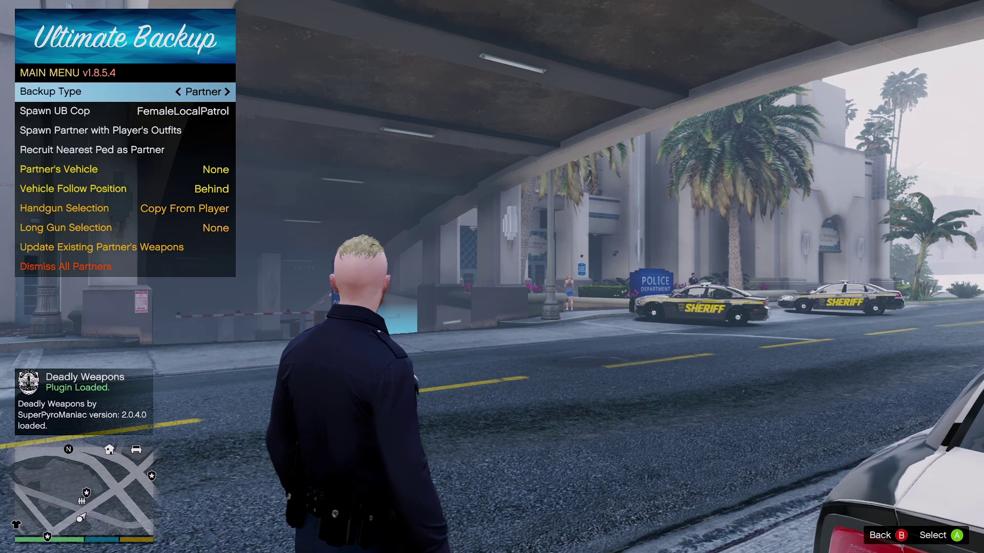
{"action": "key", "text": "Right"}
{"action": "key", "text": "Down"}
{"action": "key", "text": "Up"}
{"action": "key", "text": "Down"}
{"action": "key", "text": "Up"}
{"action": "key", "text": "Down"}
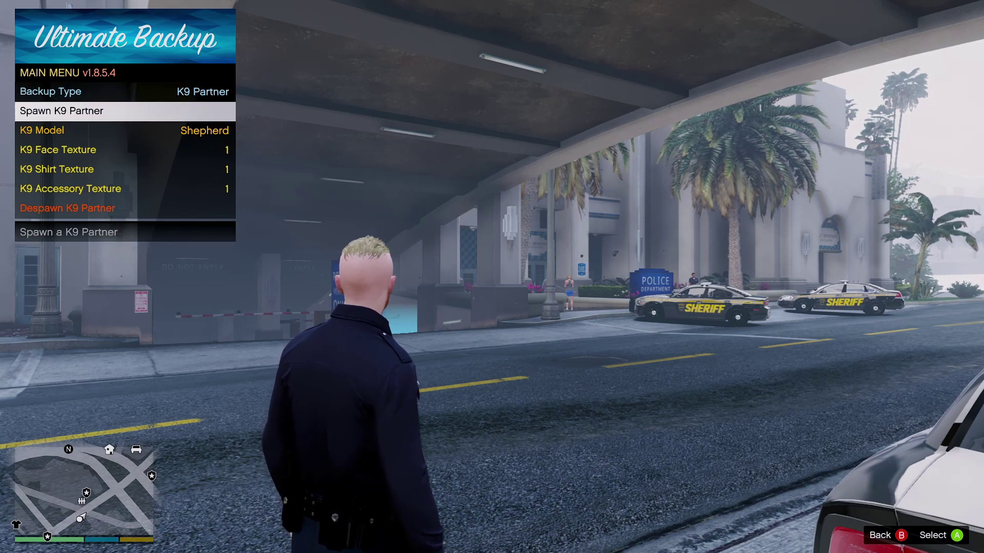
{"action": "key", "text": "Down"}
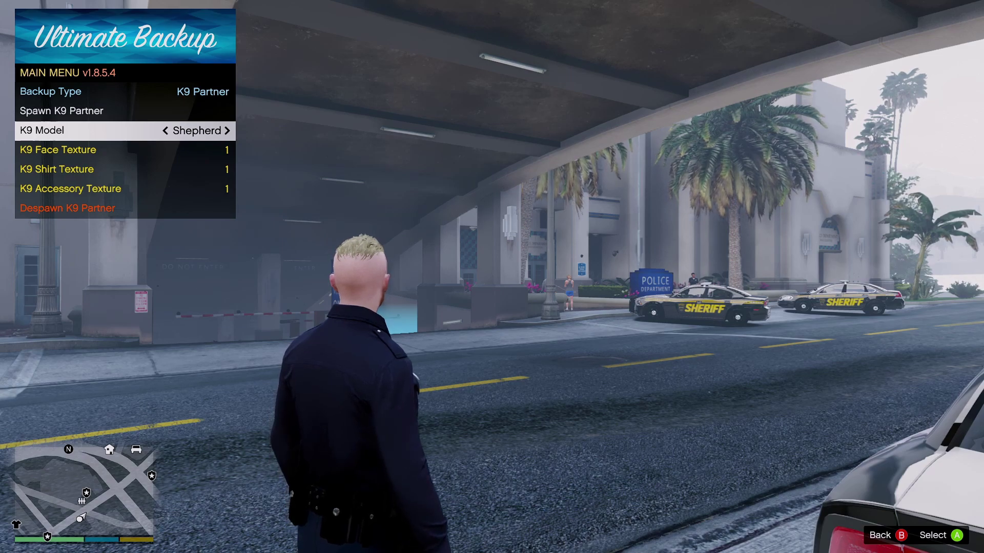
Step: Set K9 Face Texture and Shirt Texture to 2, then return Backup Type to Code 3
{"action": "key", "text": "Down"}
{"action": "key", "text": "Right"}
{"action": "key", "text": "Down"}
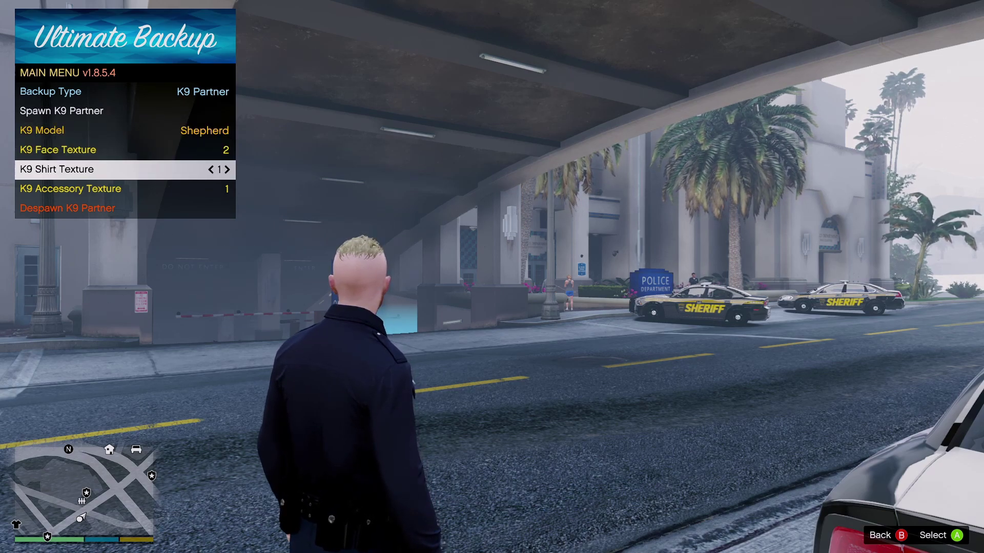
{"action": "key", "text": "Right"}
{"action": "key", "text": "Down"}
{"action": "key", "text": "Up"}
{"action": "key", "text": "Up"}
{"action": "key", "text": "Up"}
{"action": "key", "text": "Up"}
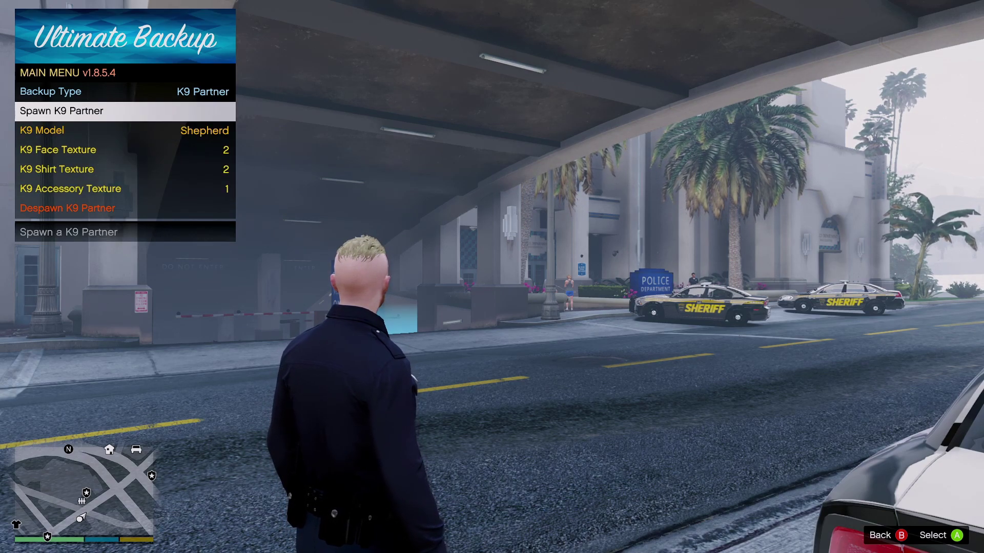
{"action": "key", "text": "Up"}
{"action": "key", "text": "Right"}
{"action": "key", "text": "Right"}
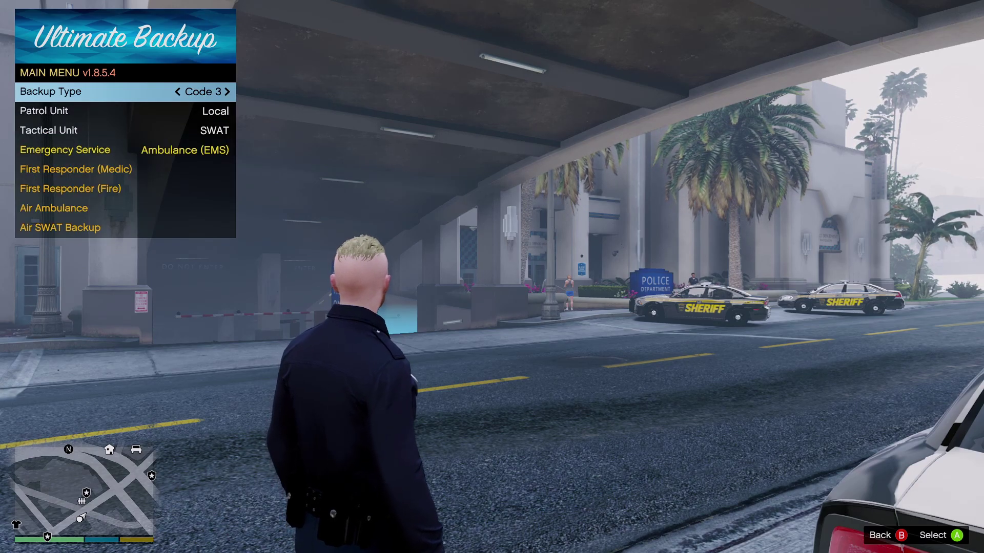
{"action": "key", "text": "Down"}
{"action": "key", "text": "Down"}
{"action": "key", "text": "Down"}
{"action": "key", "text": "Right"}
{"action": "key", "text": "Left"}
{"action": "key", "text": "Right"}
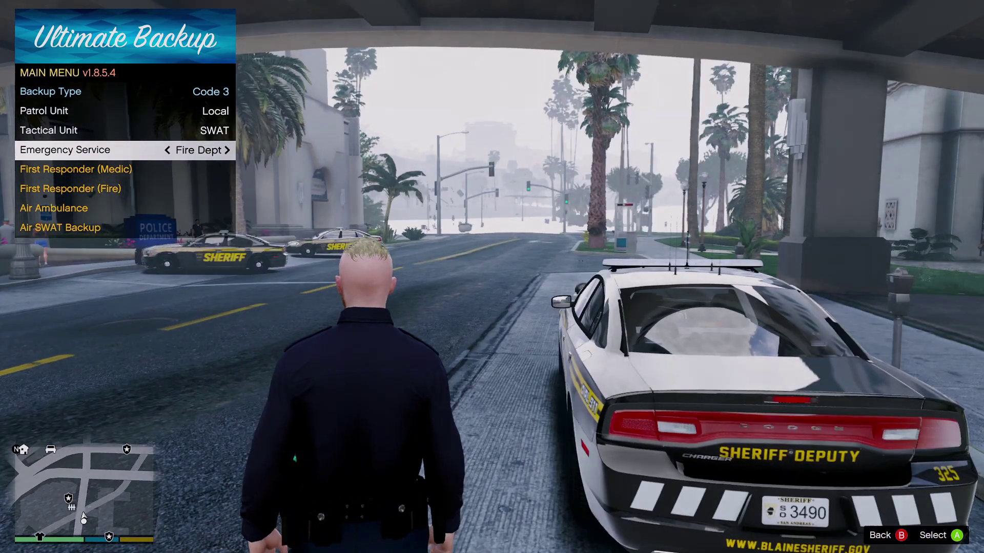
{"action": "key", "text": "Left"}
{"action": "key", "text": "Down"}
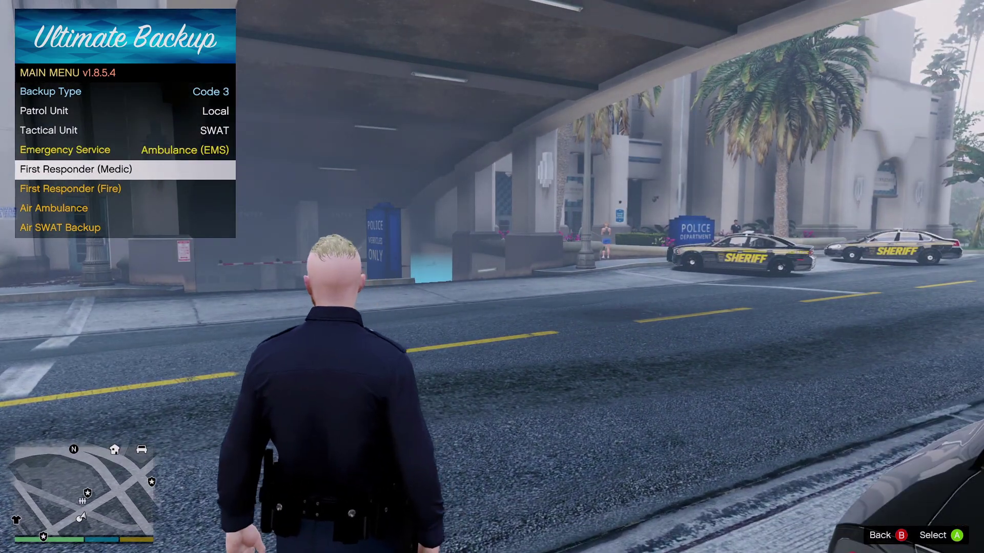
{"action": "key", "text": "Down"}
{"action": "key", "text": "Down"}
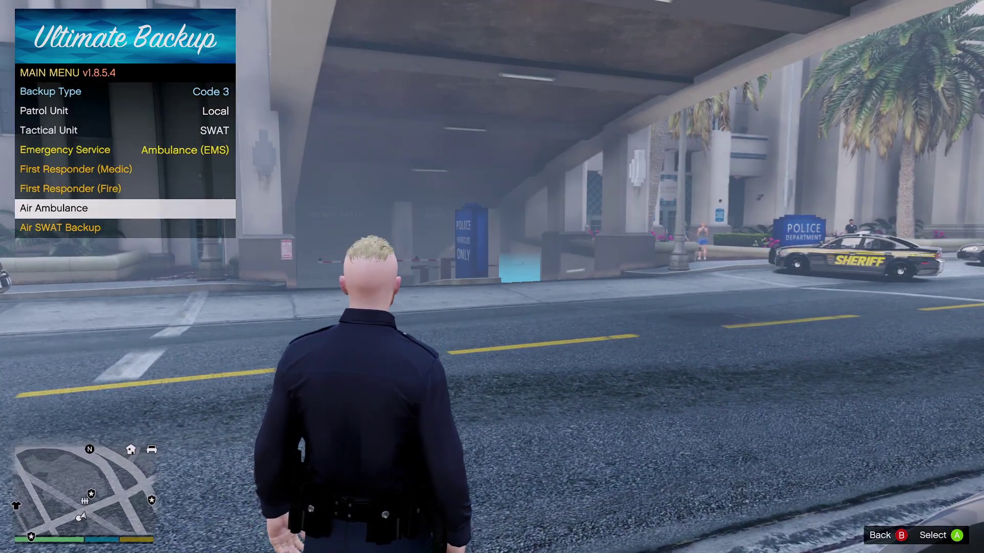
{"action": "key", "text": "Down"}
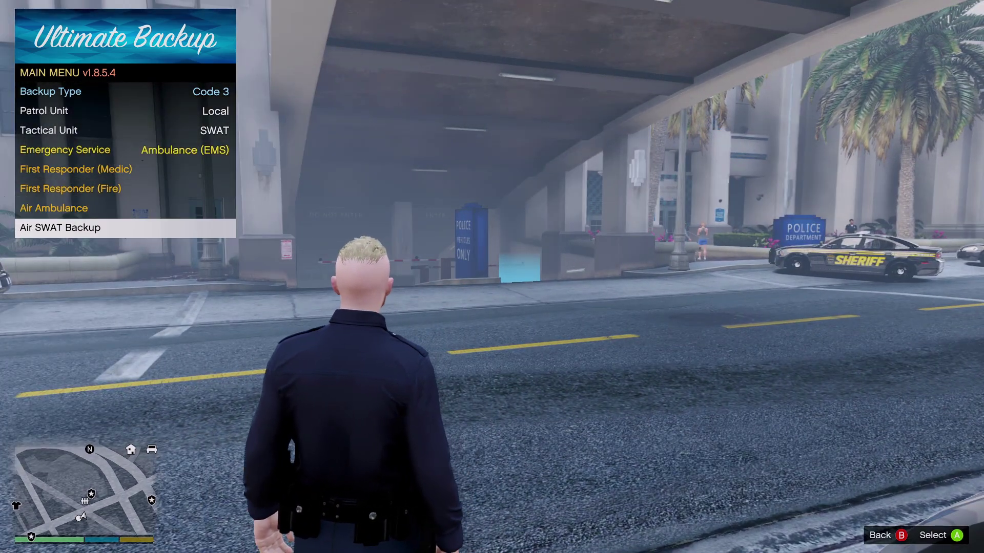
{"action": "key", "text": "Up"}
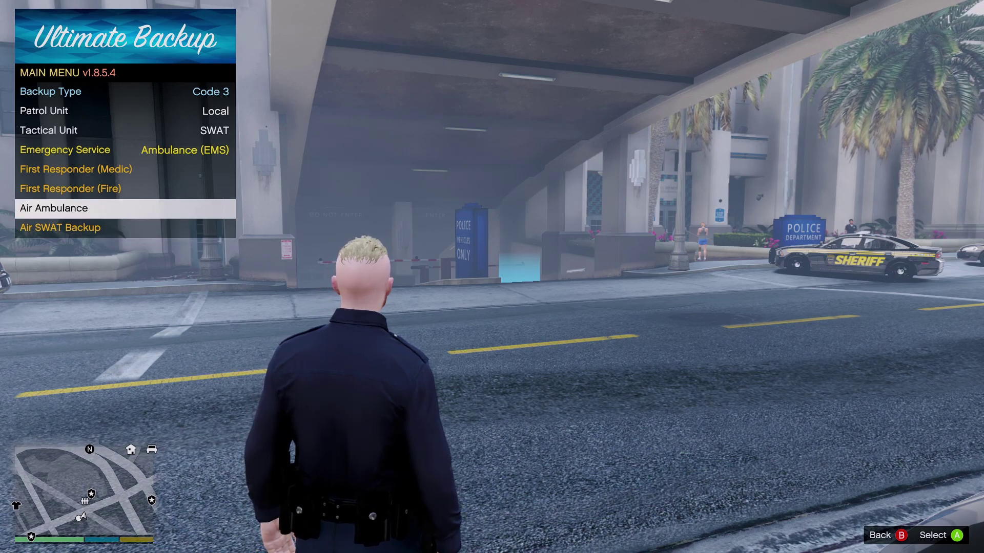
{"action": "key", "text": "Up"}
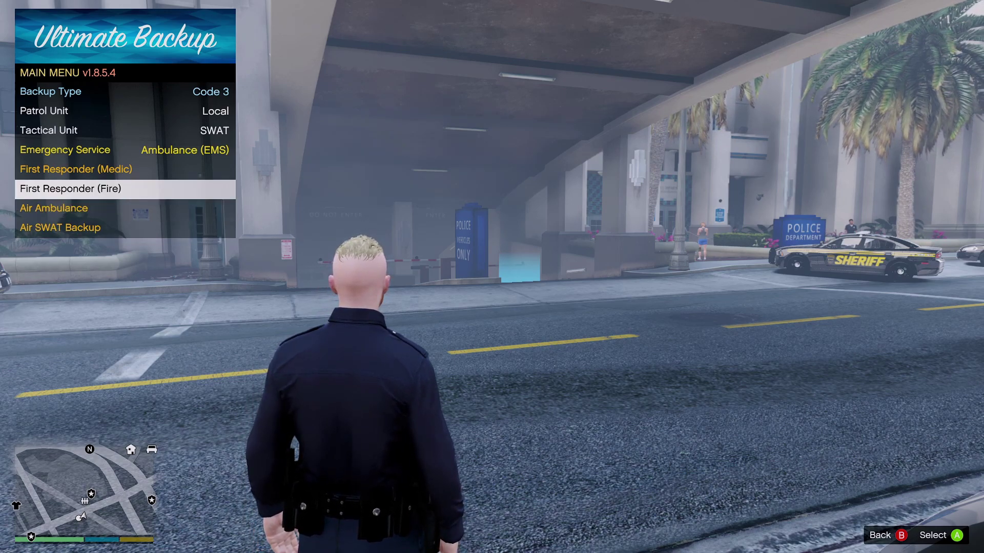
{"action": "key", "text": "Up"}
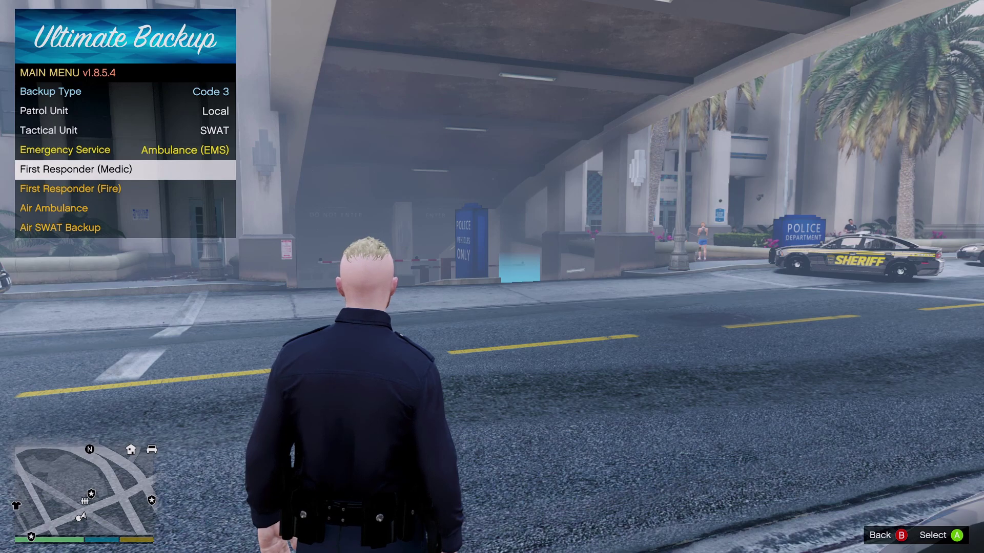